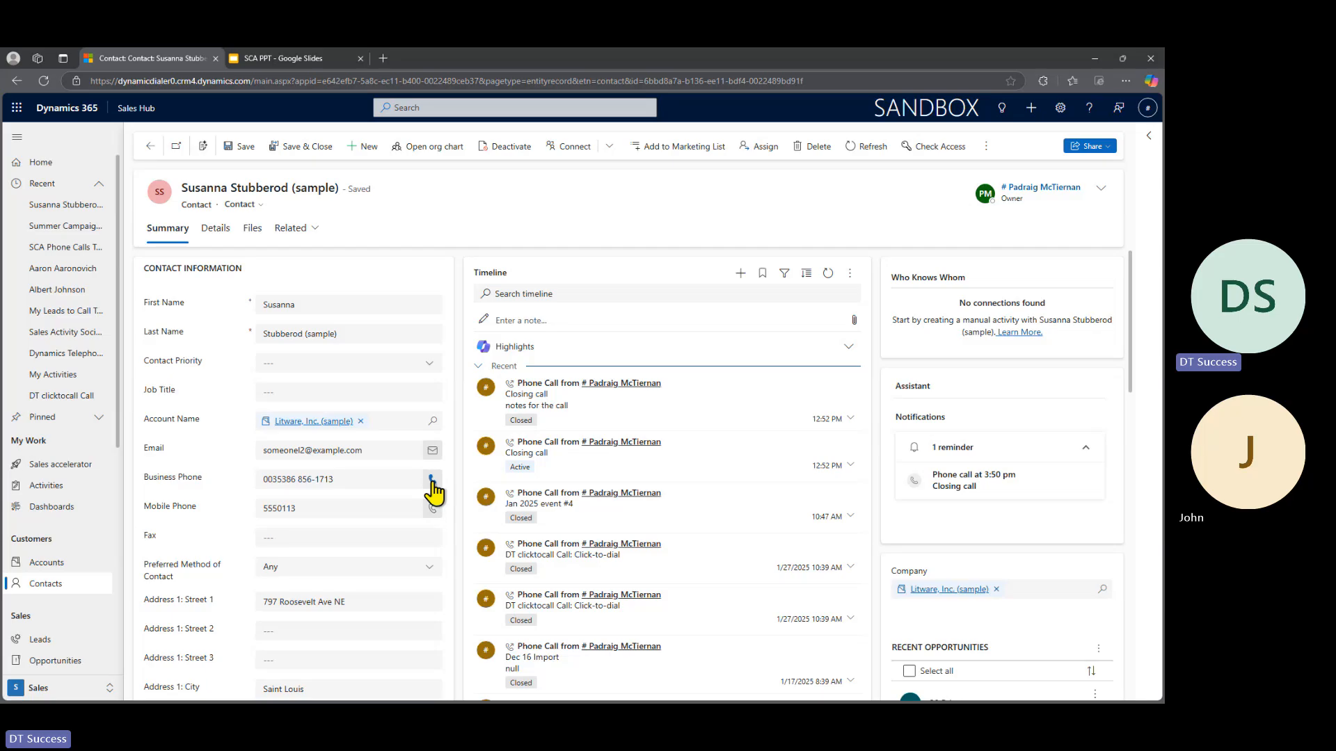
- Call the contact's business phone and log the call with subject "Summer Campaign" and description "Notes forthe call"
left_click(431, 480)
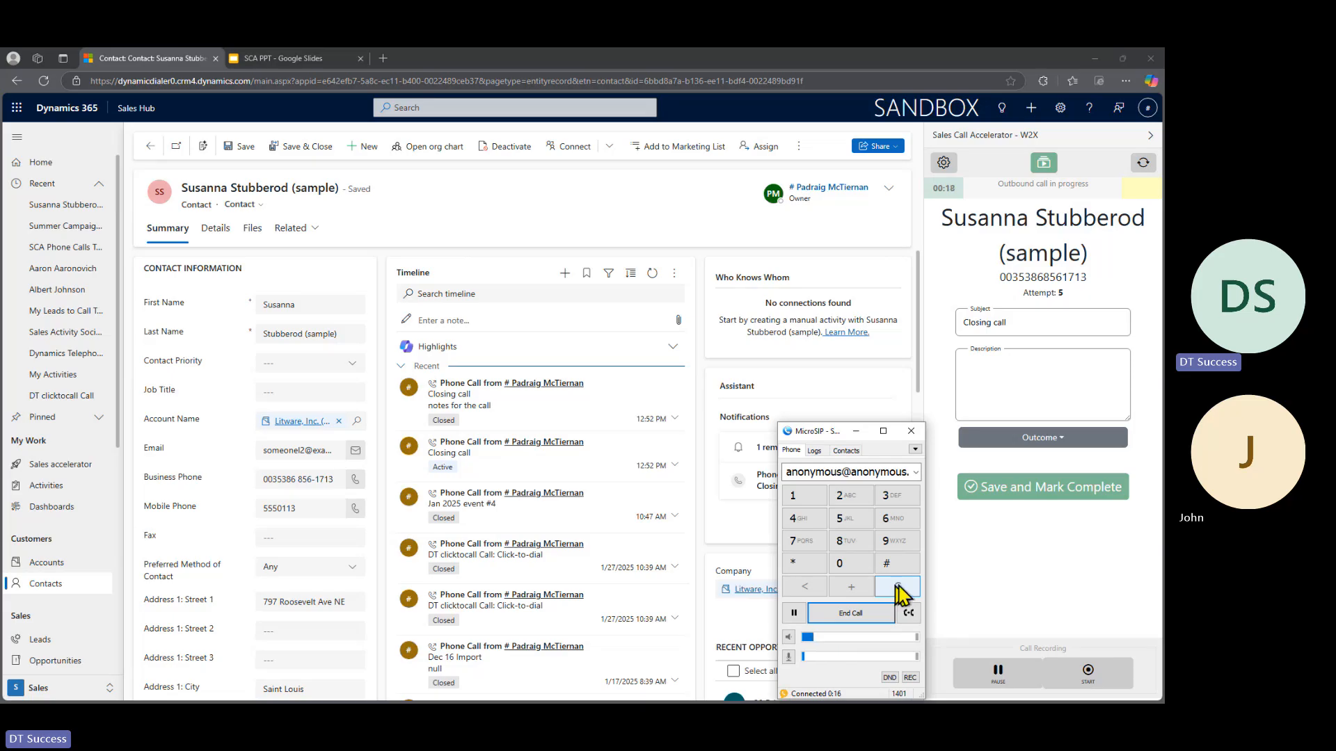
left_click(1041, 568)
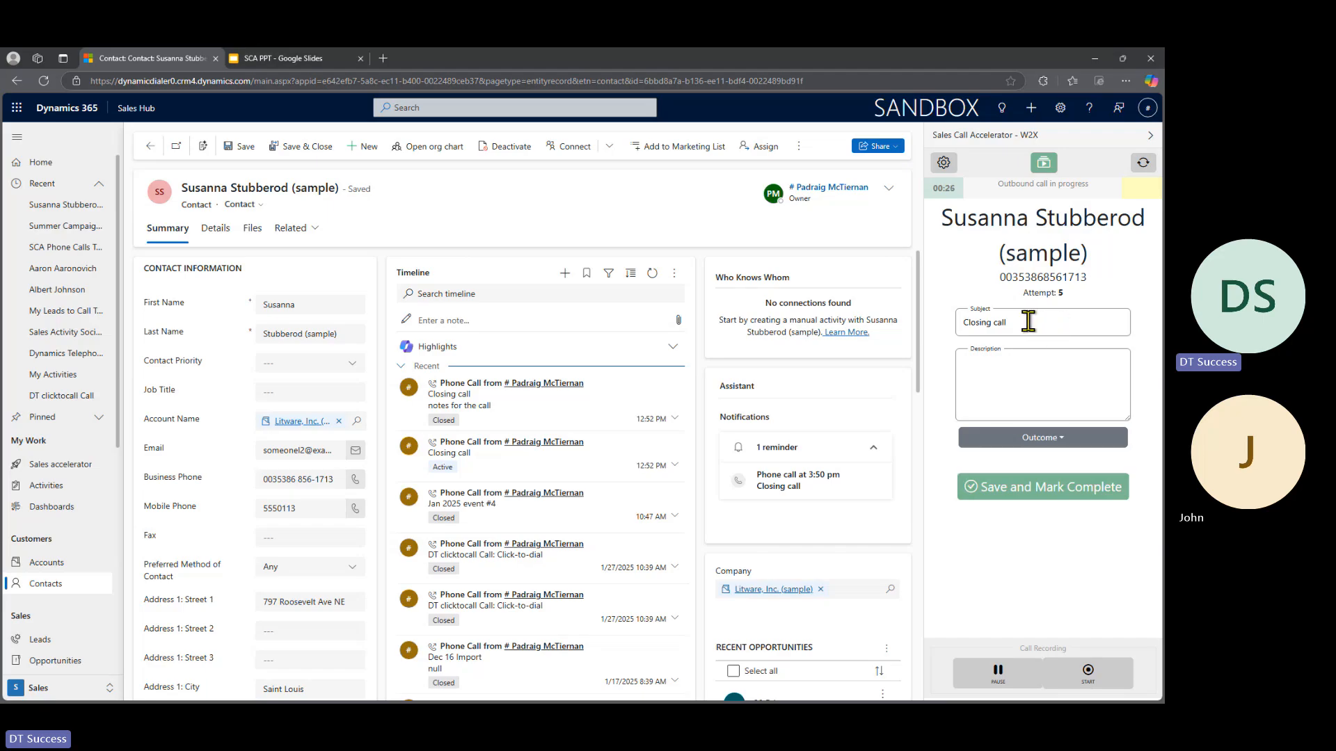
left_click_drag(1029, 321, 838, 320)
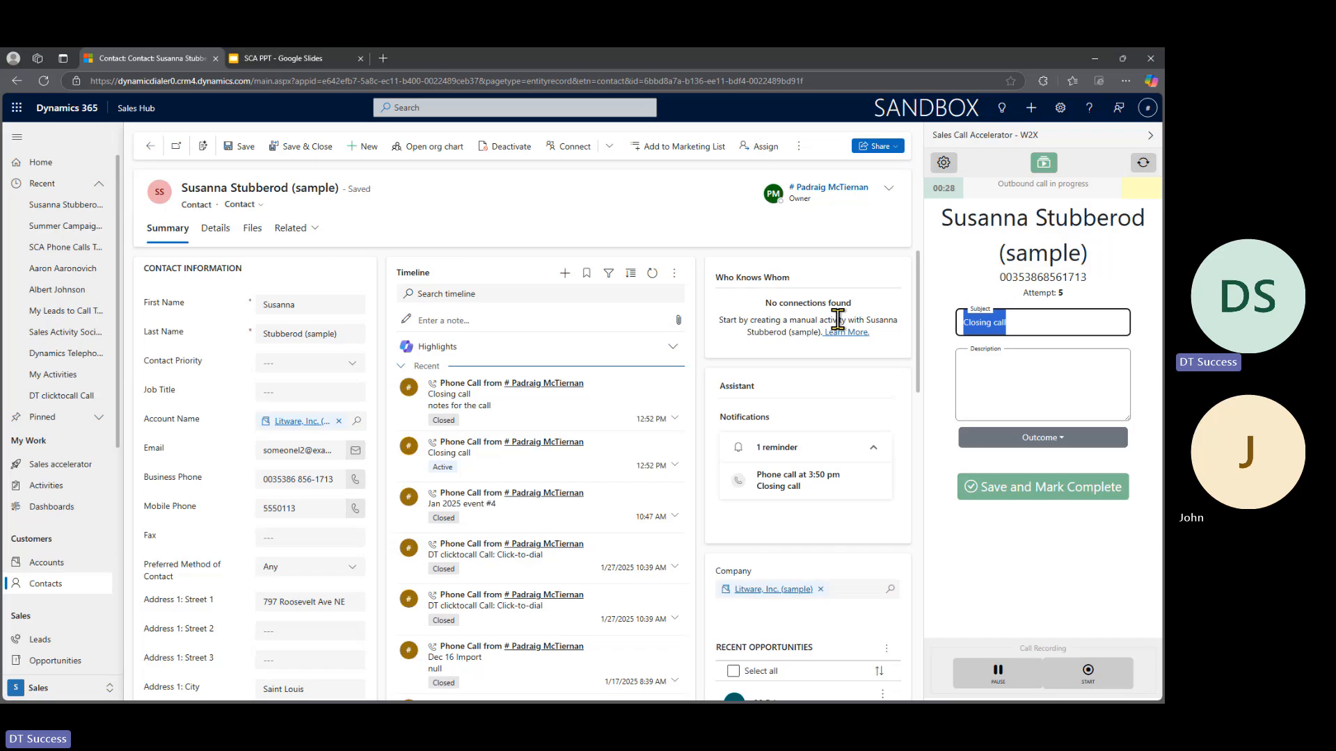
type("Summer Campaig")
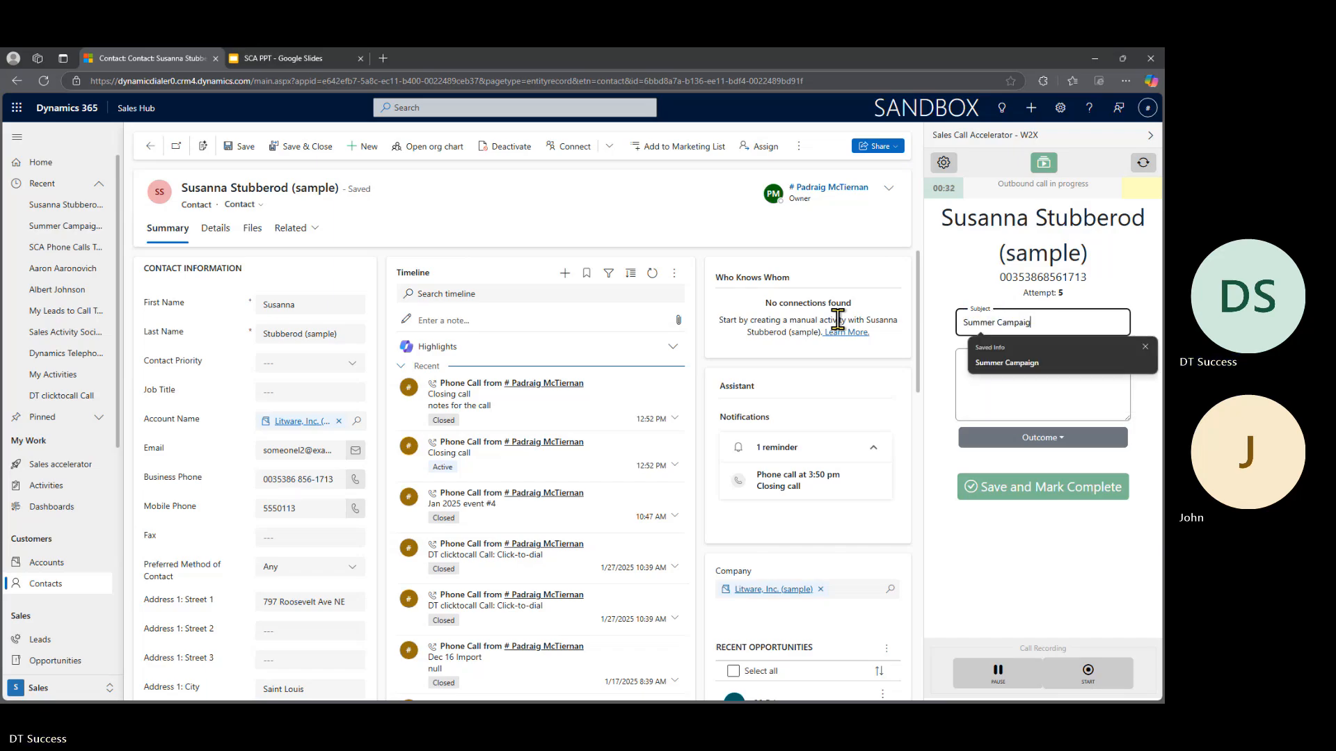
key("Tab")
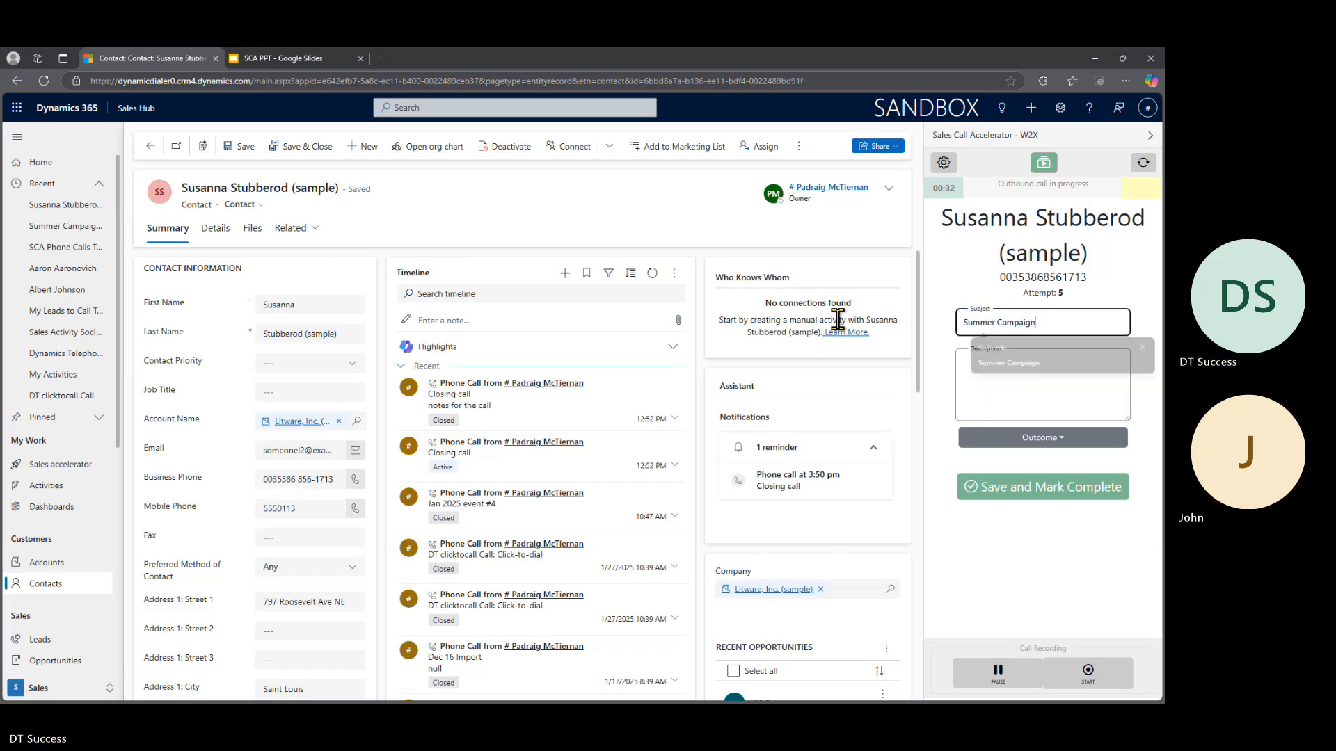
left_click(1032, 371)
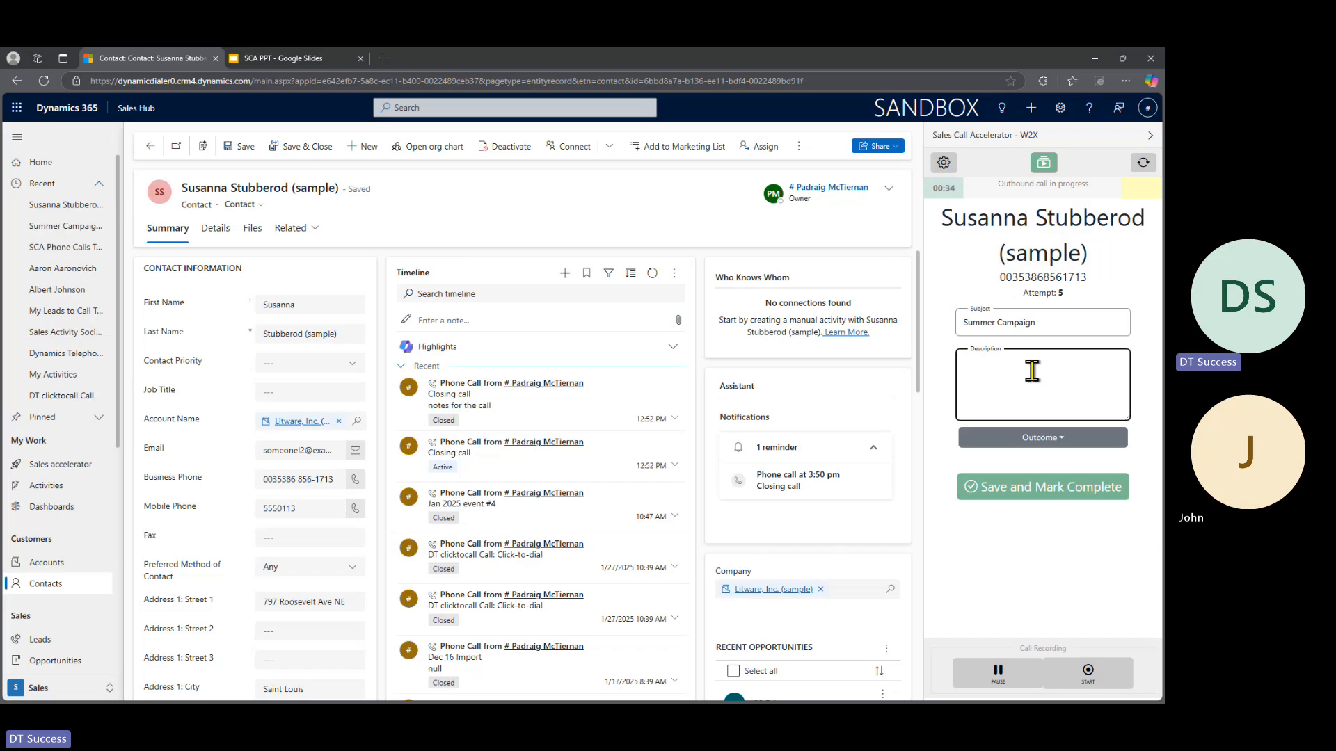
type("Notes forthe call")
- Set the call outcome to Callback and check the list of available outcomes
left_click(1044, 441)
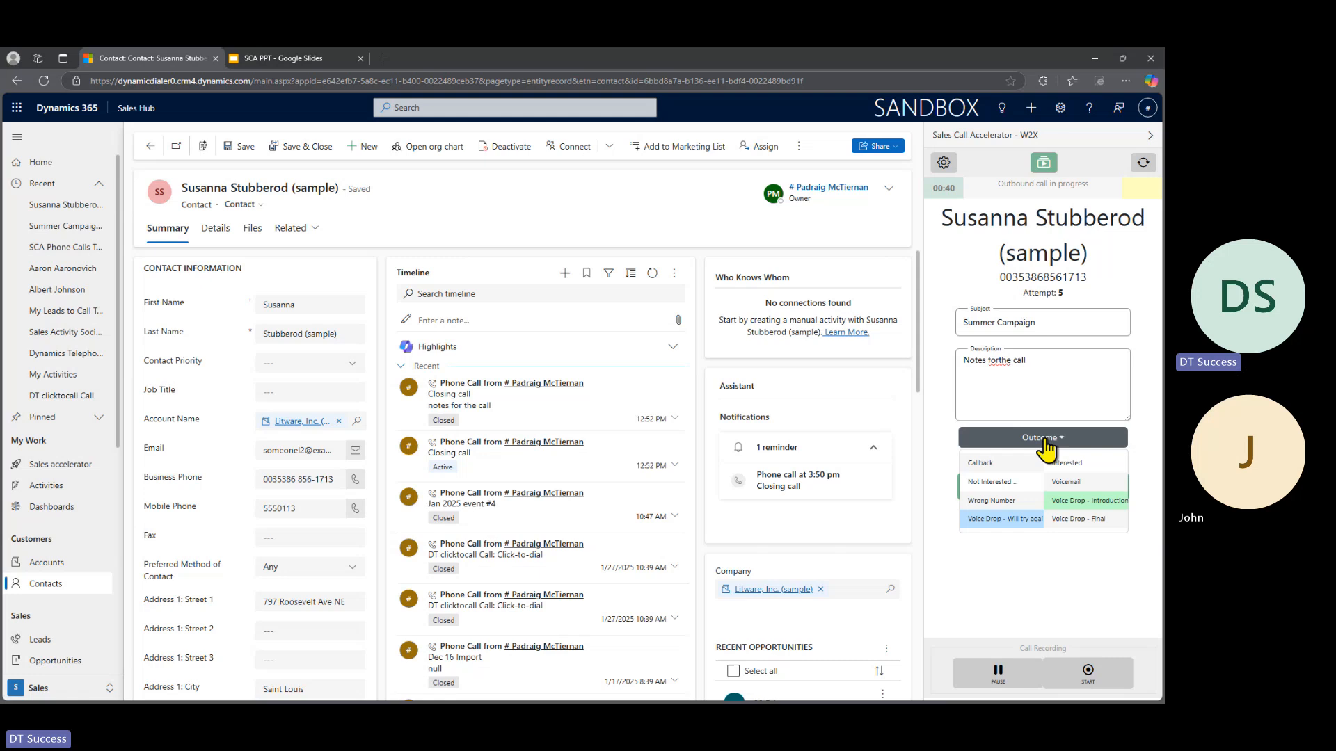
left_click(999, 464)
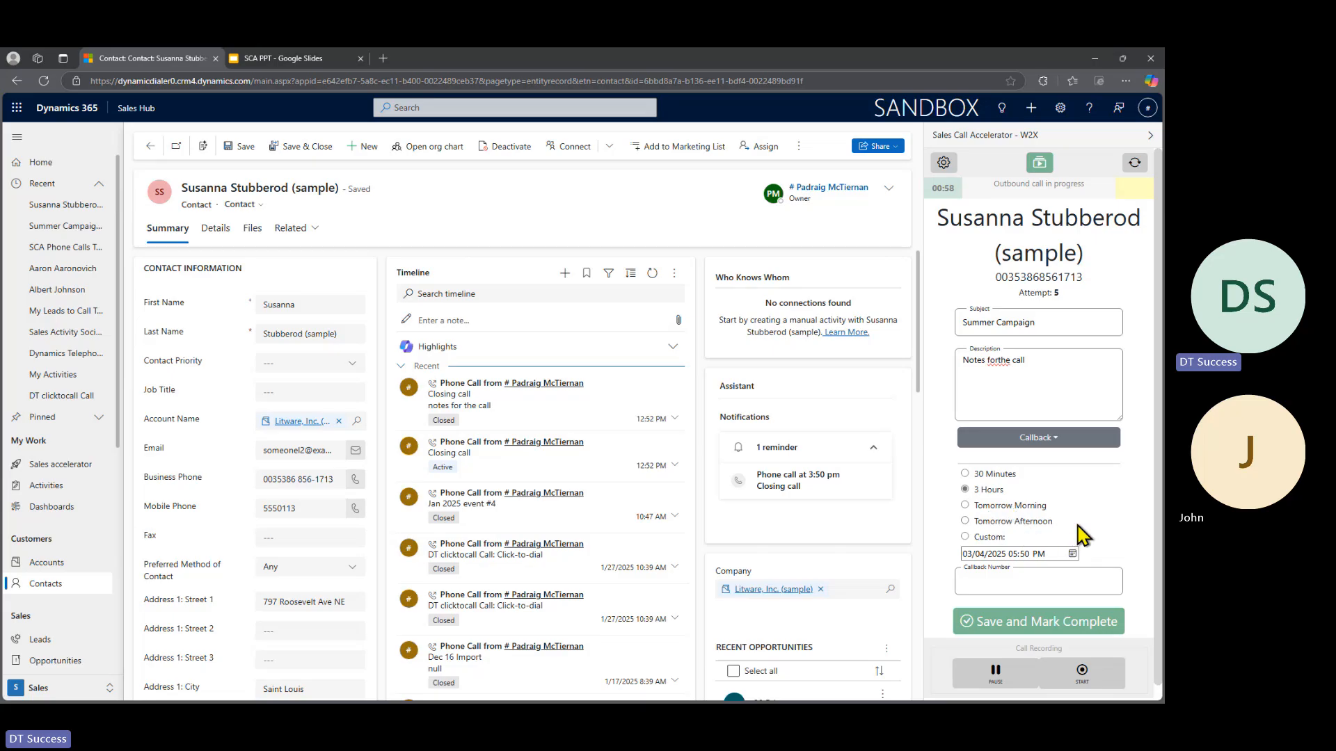
left_click(1042, 438)
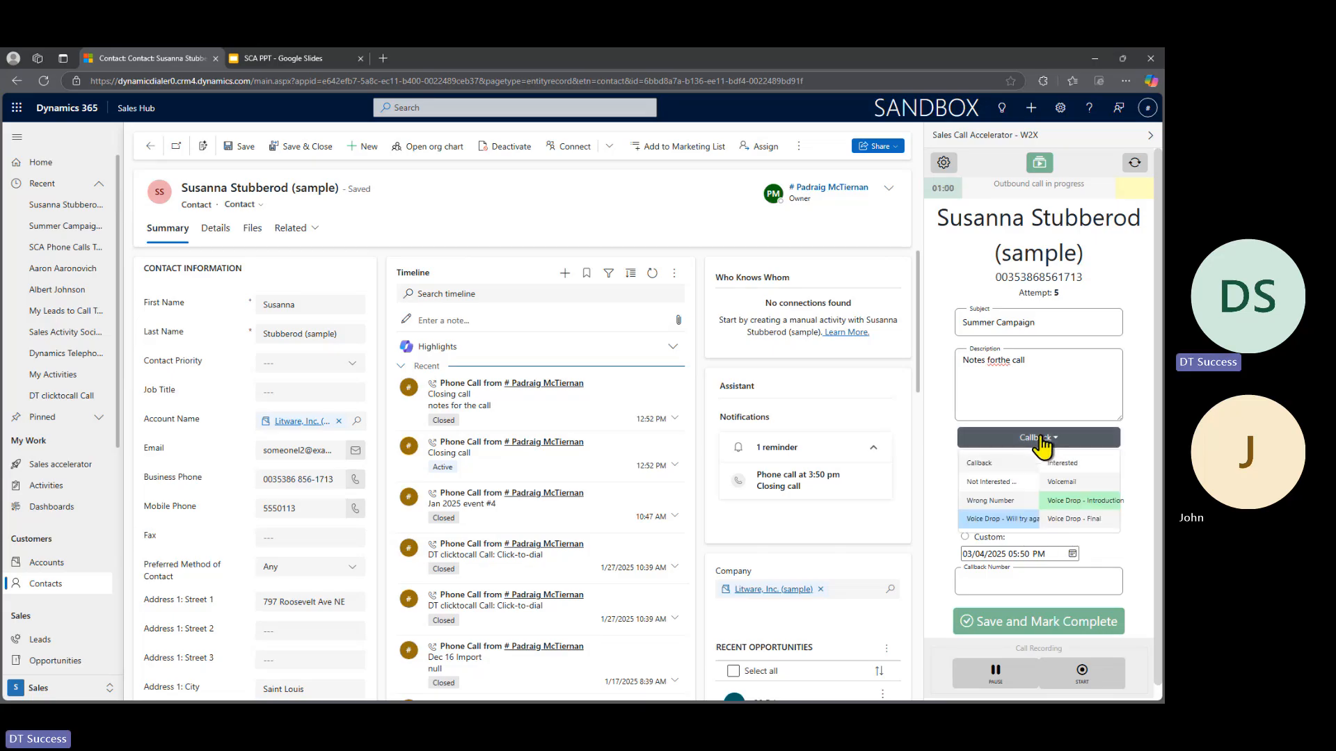
left_click(1041, 438)
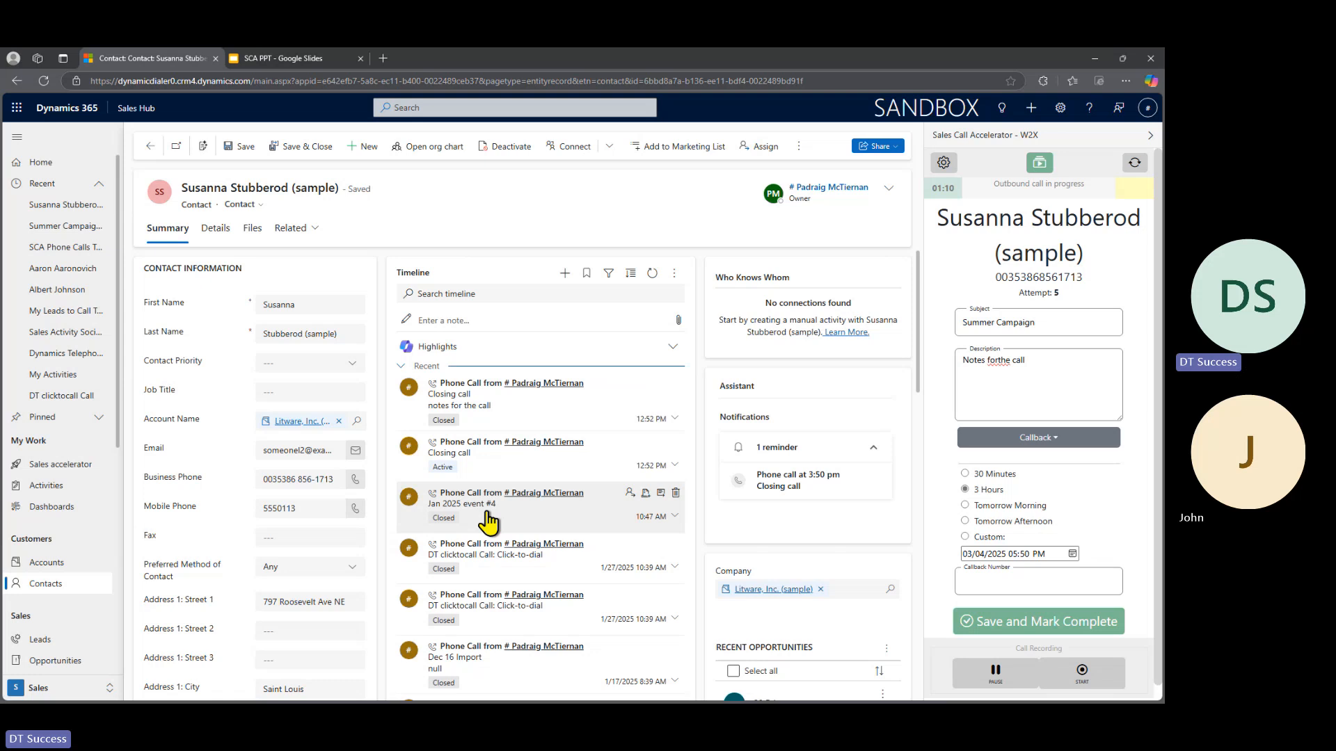
- Try to save the call as complete with the outcome Not Interested and the reason No Budget
left_click(1041, 442)
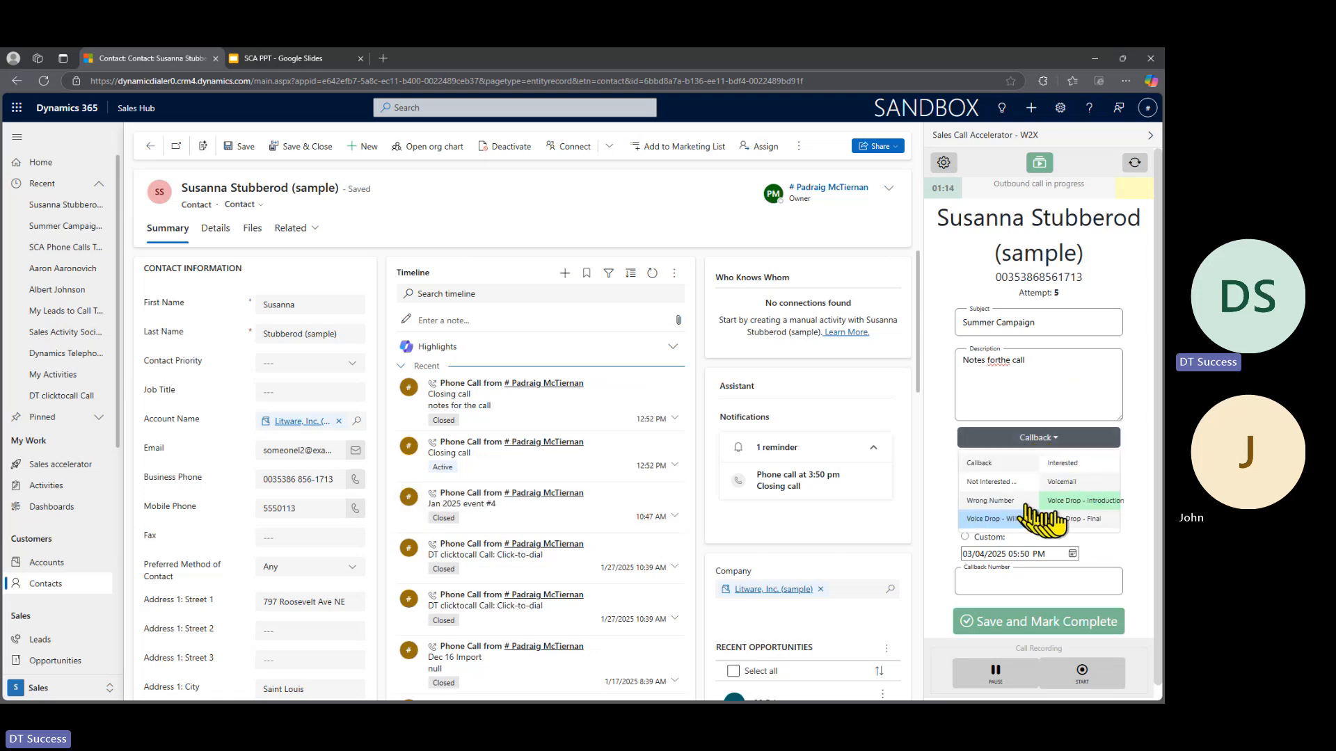
left_click(988, 482)
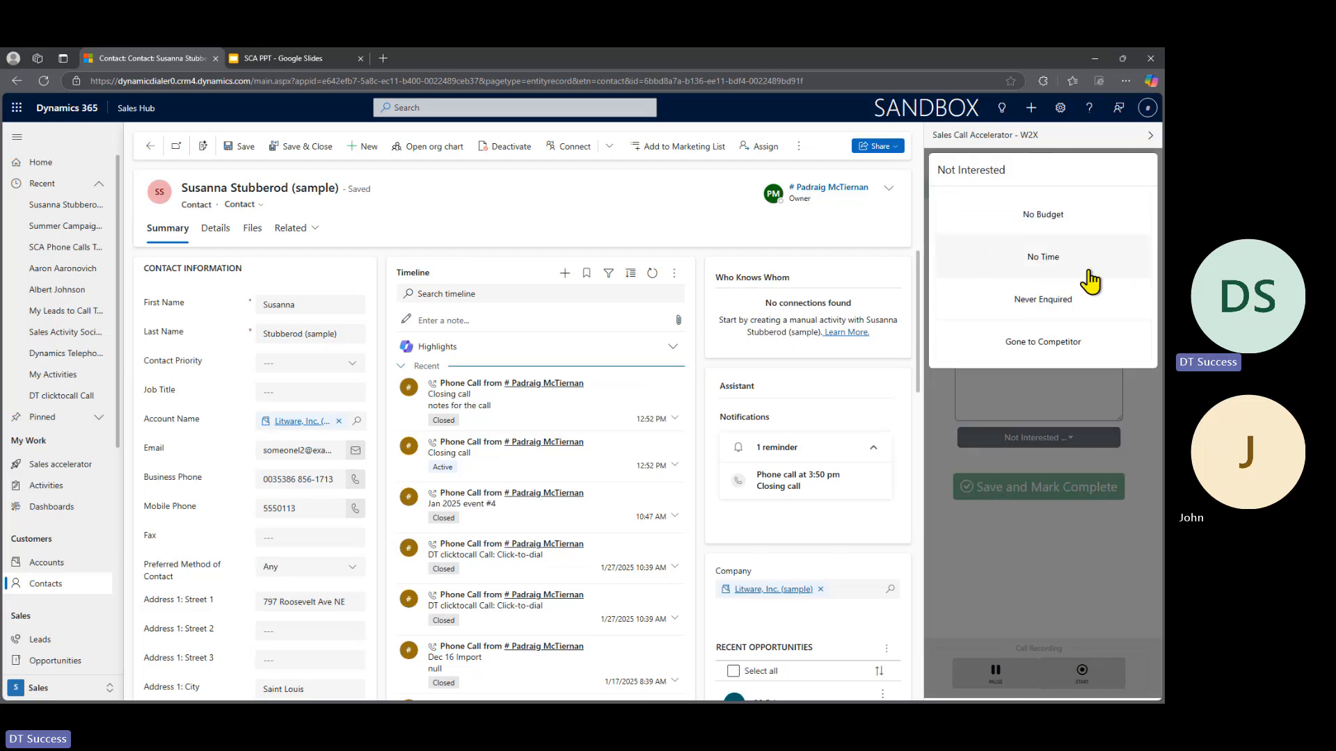
left_click(1039, 217)
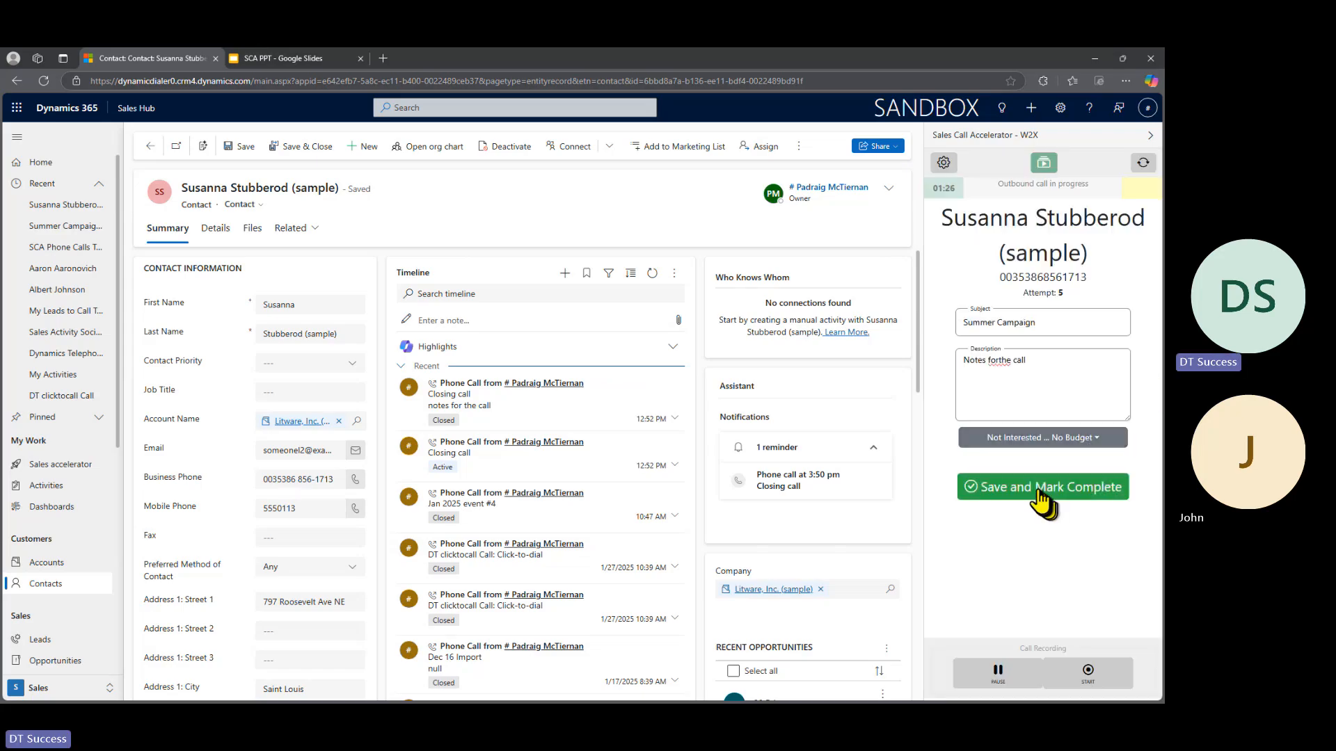
left_click(1034, 490)
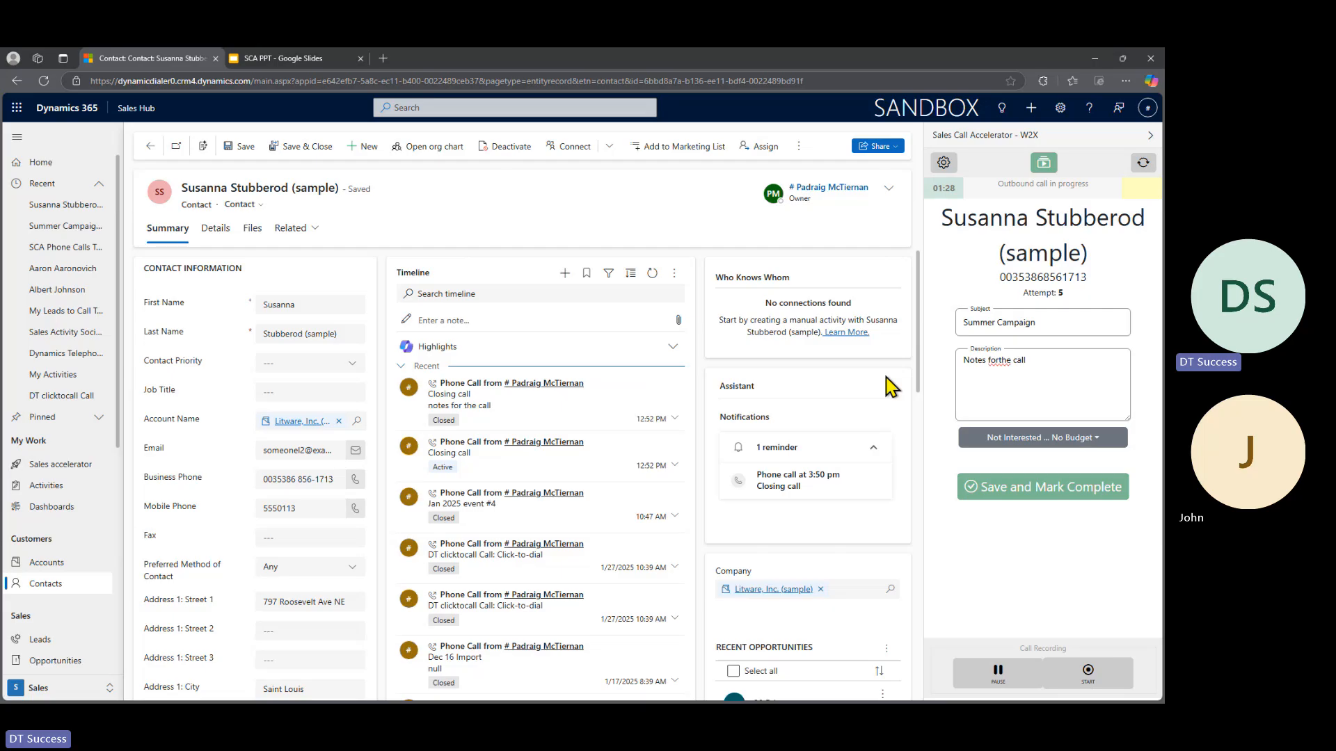
- Set the call outcome to Wrong Number, then save the call and mark it complete
left_click(1066, 445)
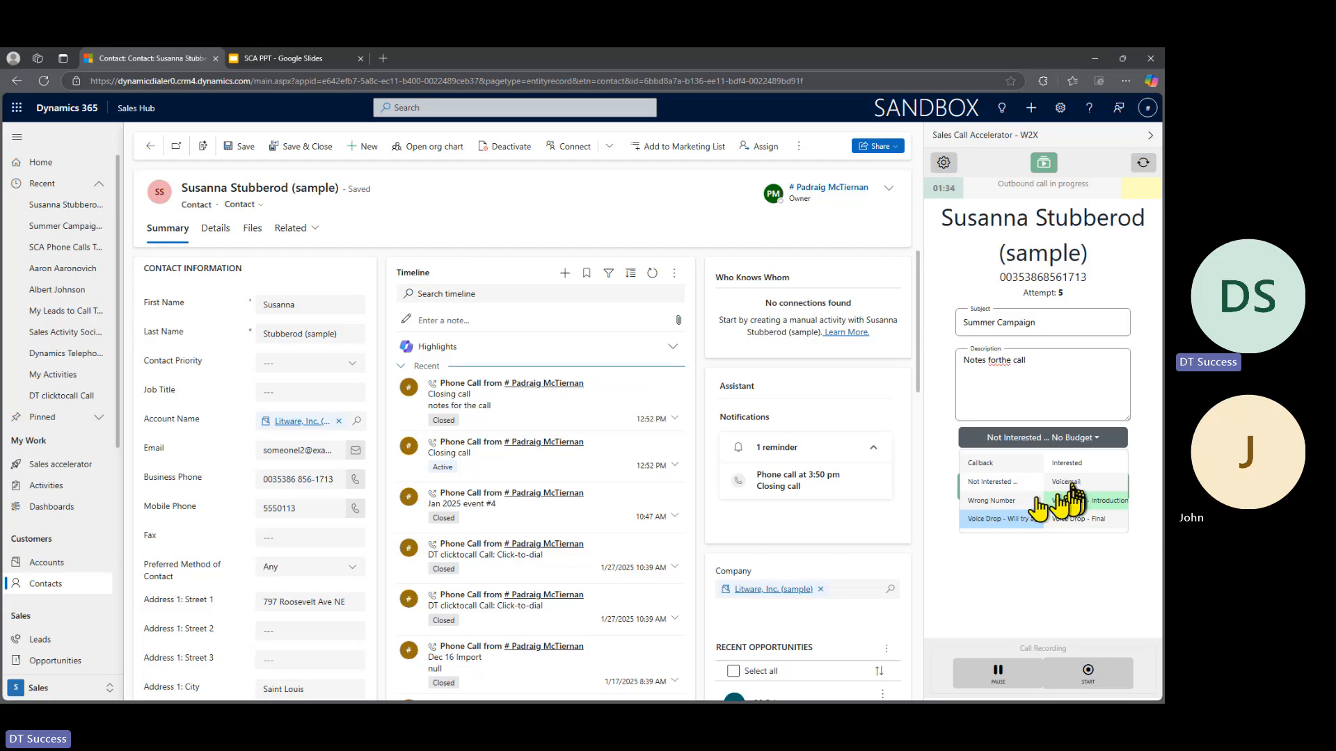
left_click(990, 502)
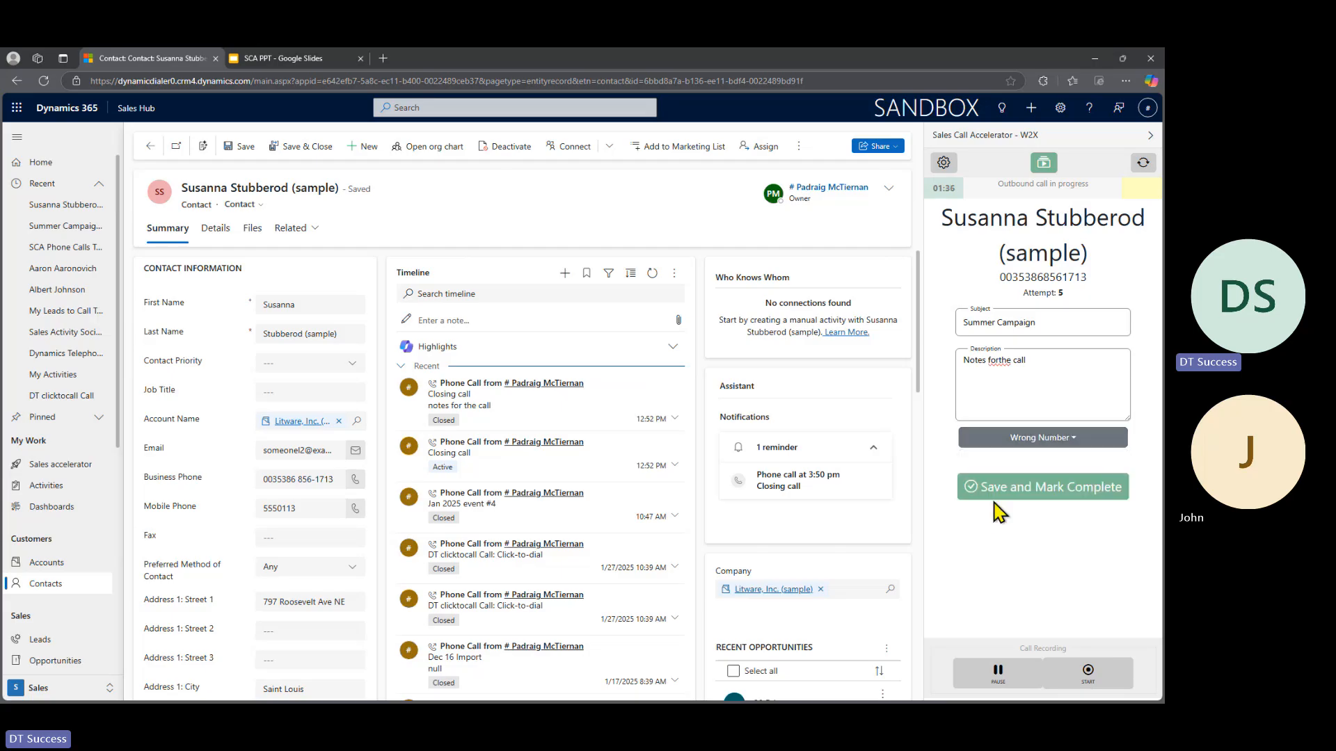
left_click(1074, 440)
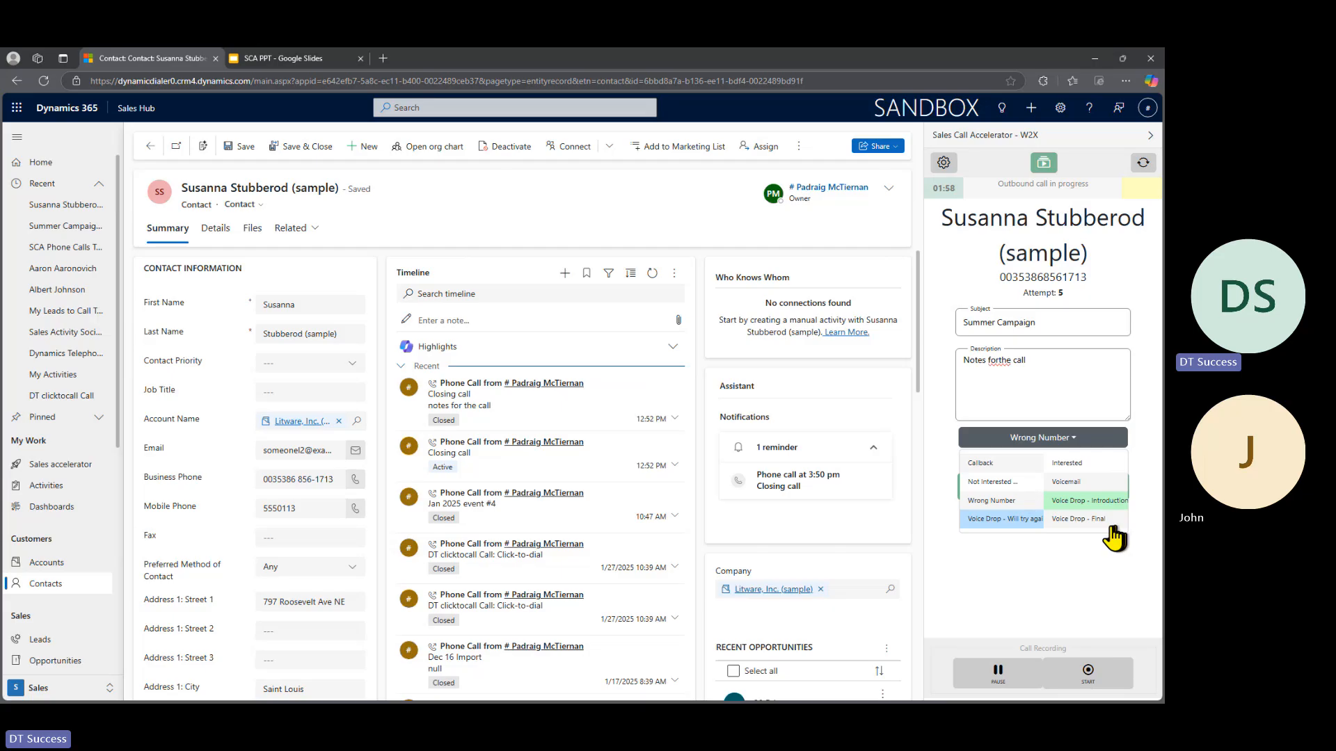
left_click(1001, 500)
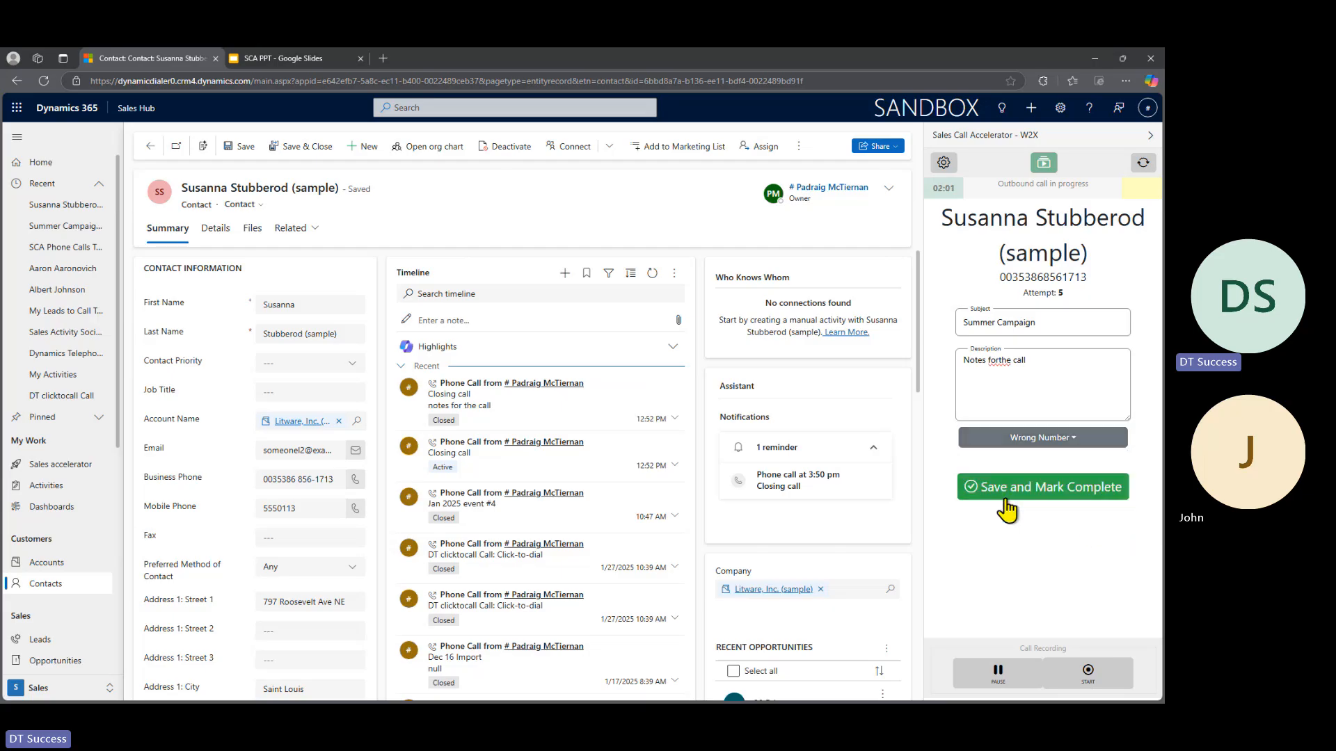
left_click(1044, 490)
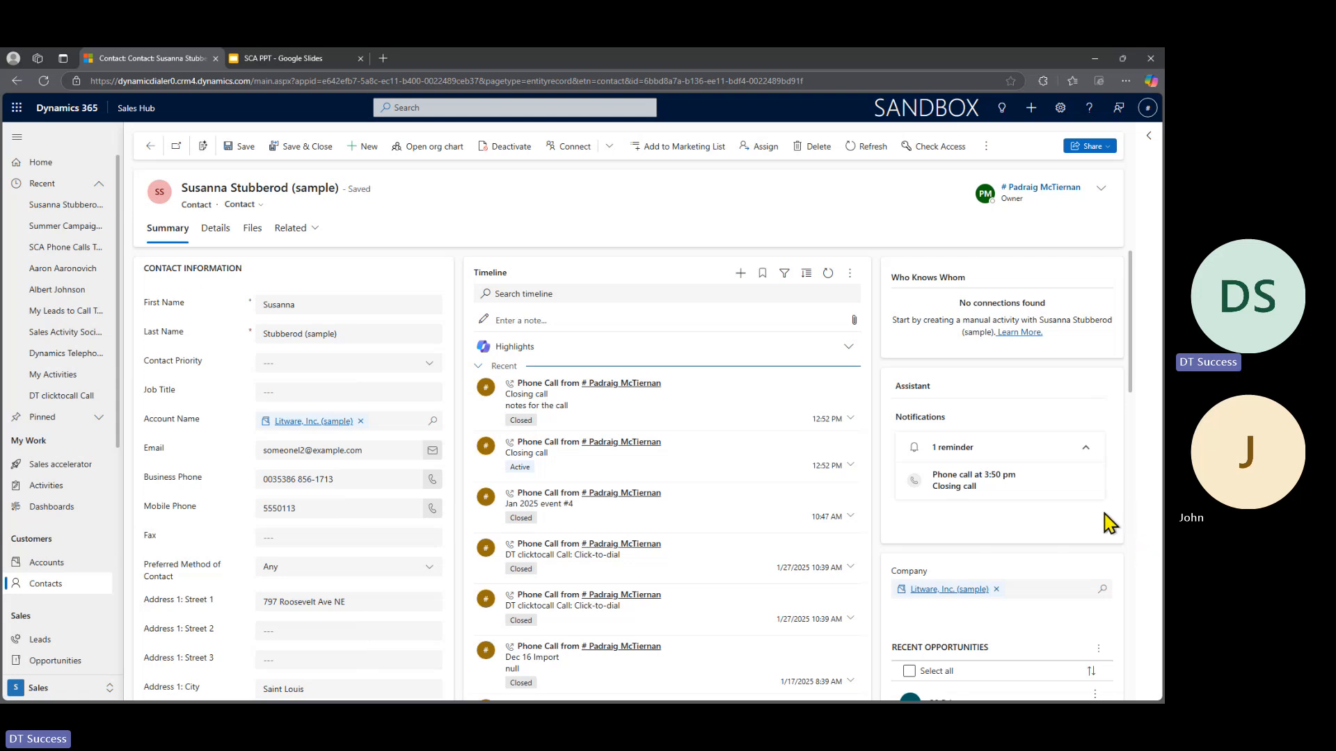
- Call the contact's mobile phone number and end the call in the softphone
left_click(431, 510)
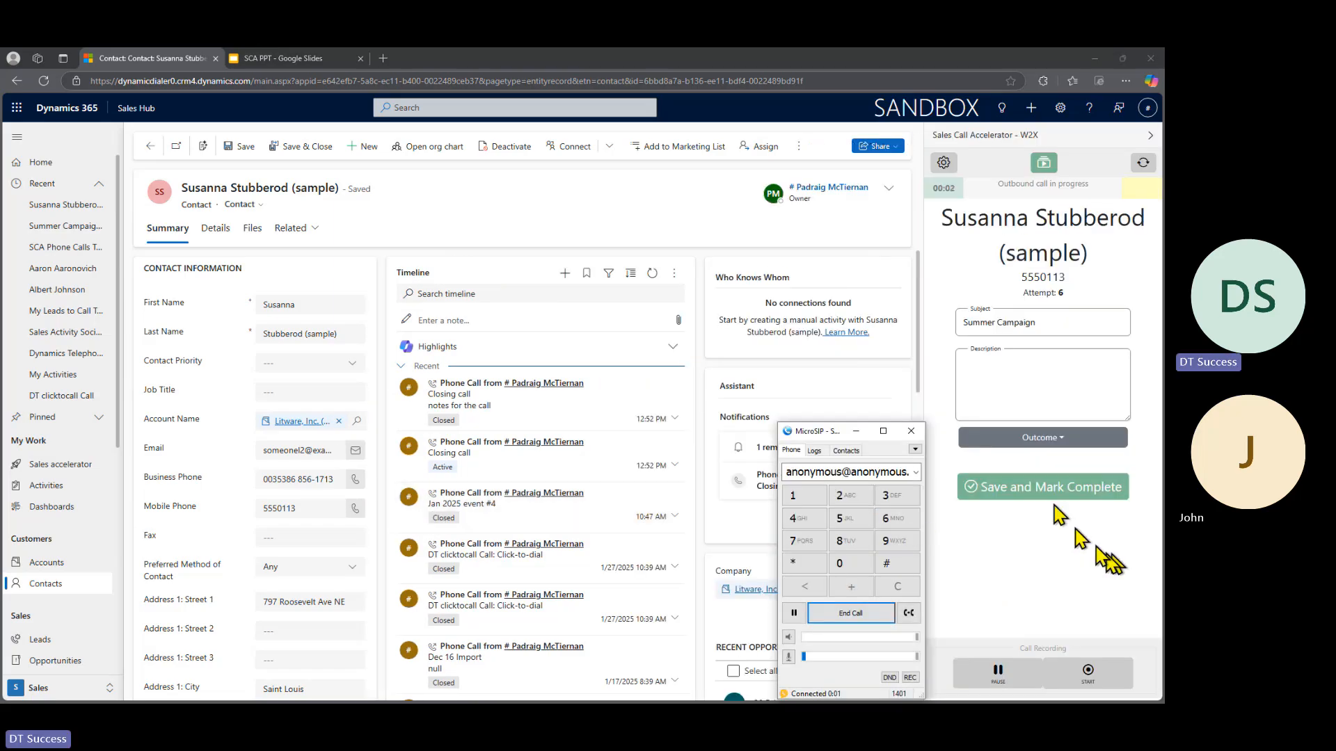
left_click(1091, 676)
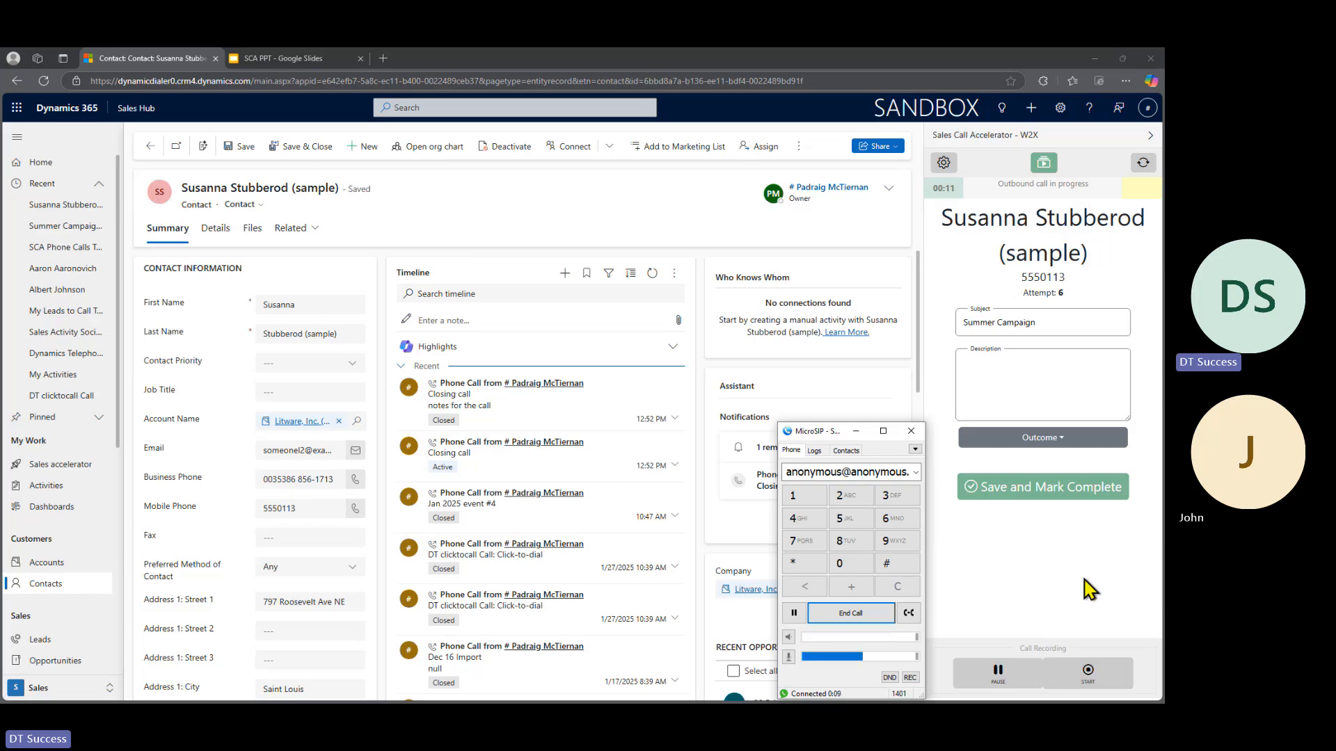
left_click(849, 613)
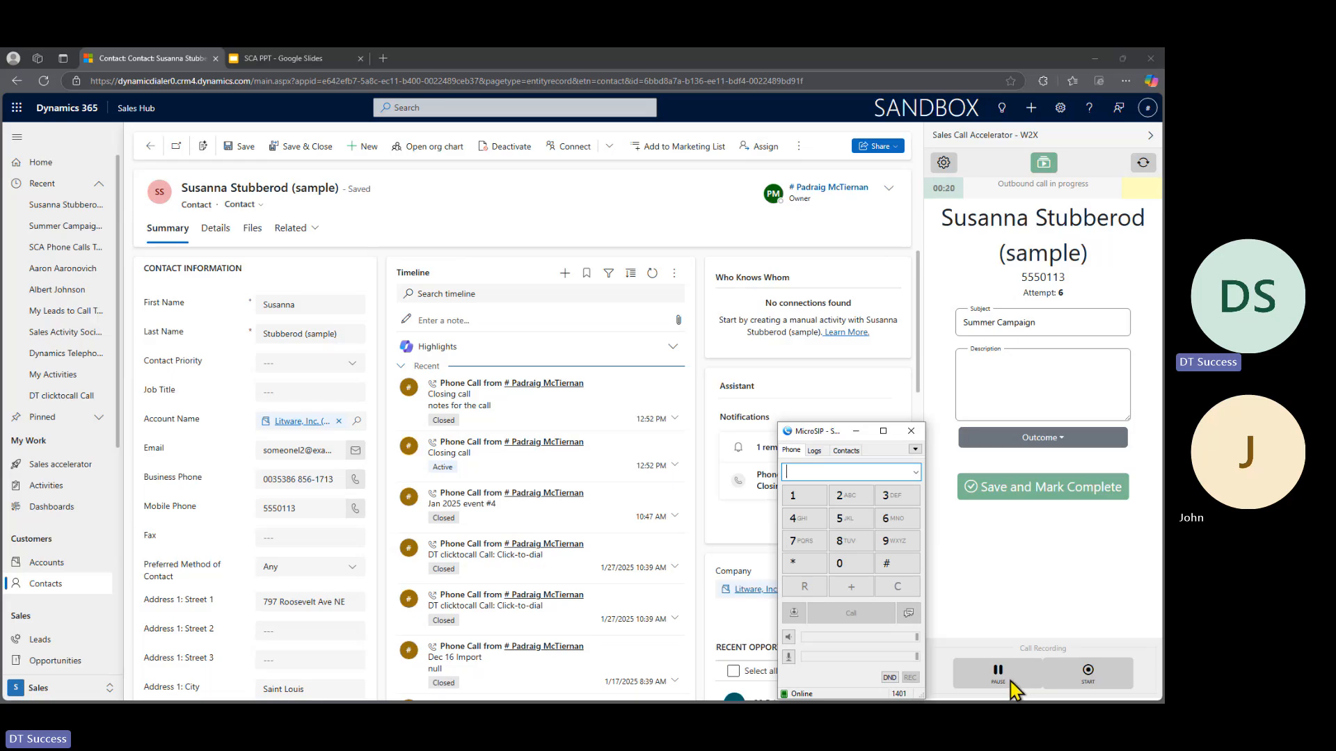
left_click(999, 559)
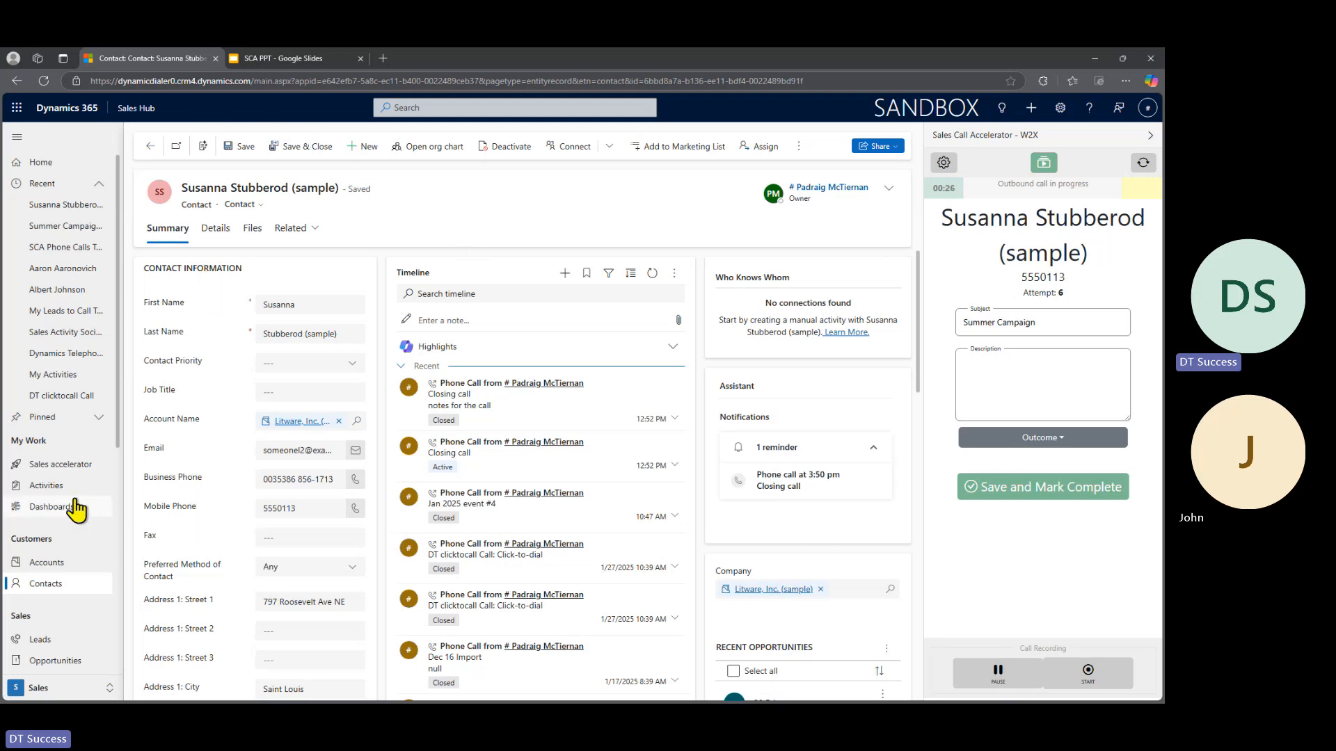
- Examine the Summer Campaign Rec phone call and its audio recording in today's phone call activities, then close the record
left_click(47, 487)
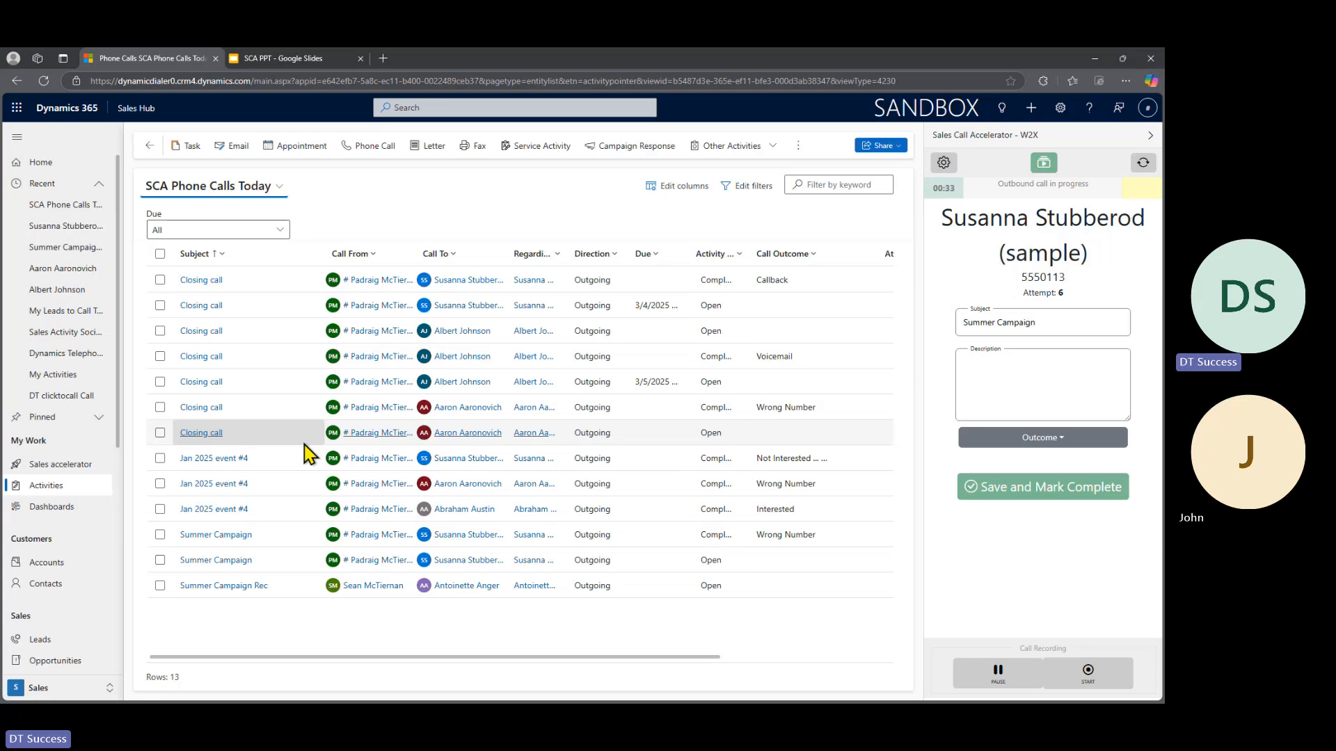
left_click(214, 586)
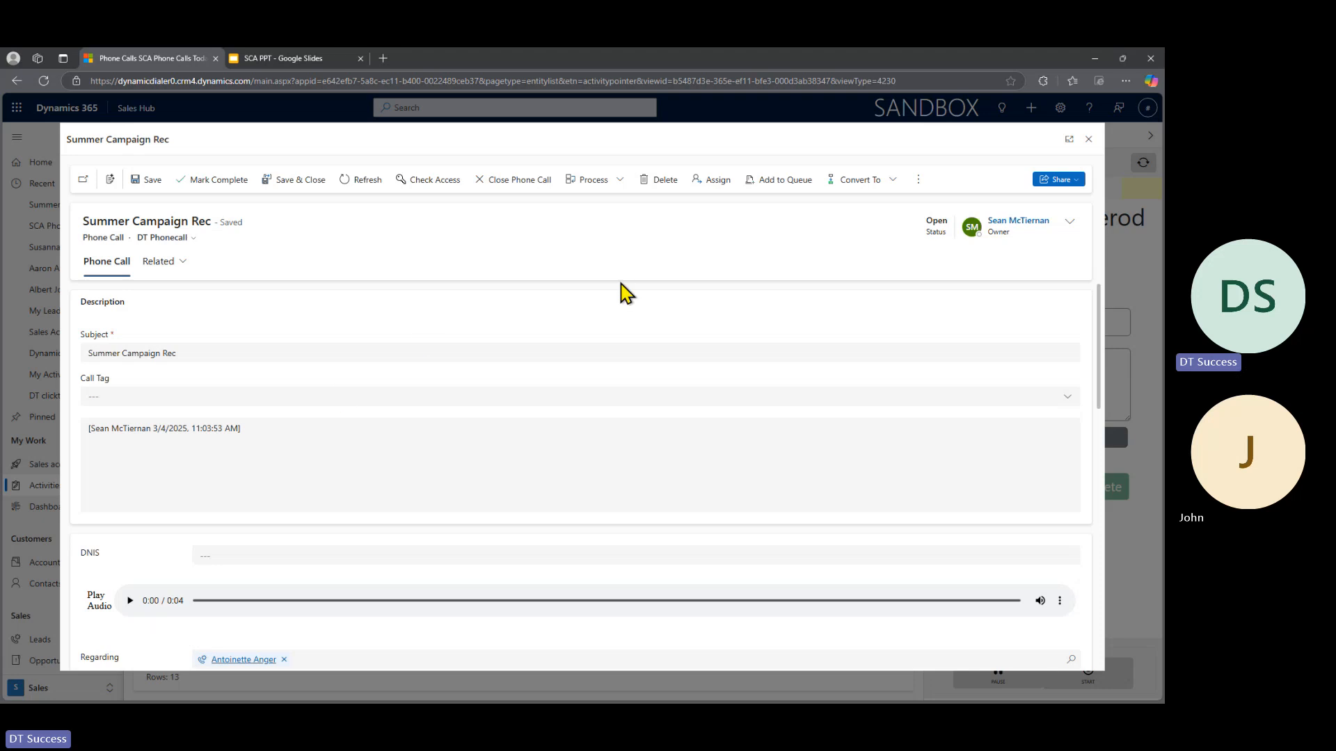
left_click(1088, 143)
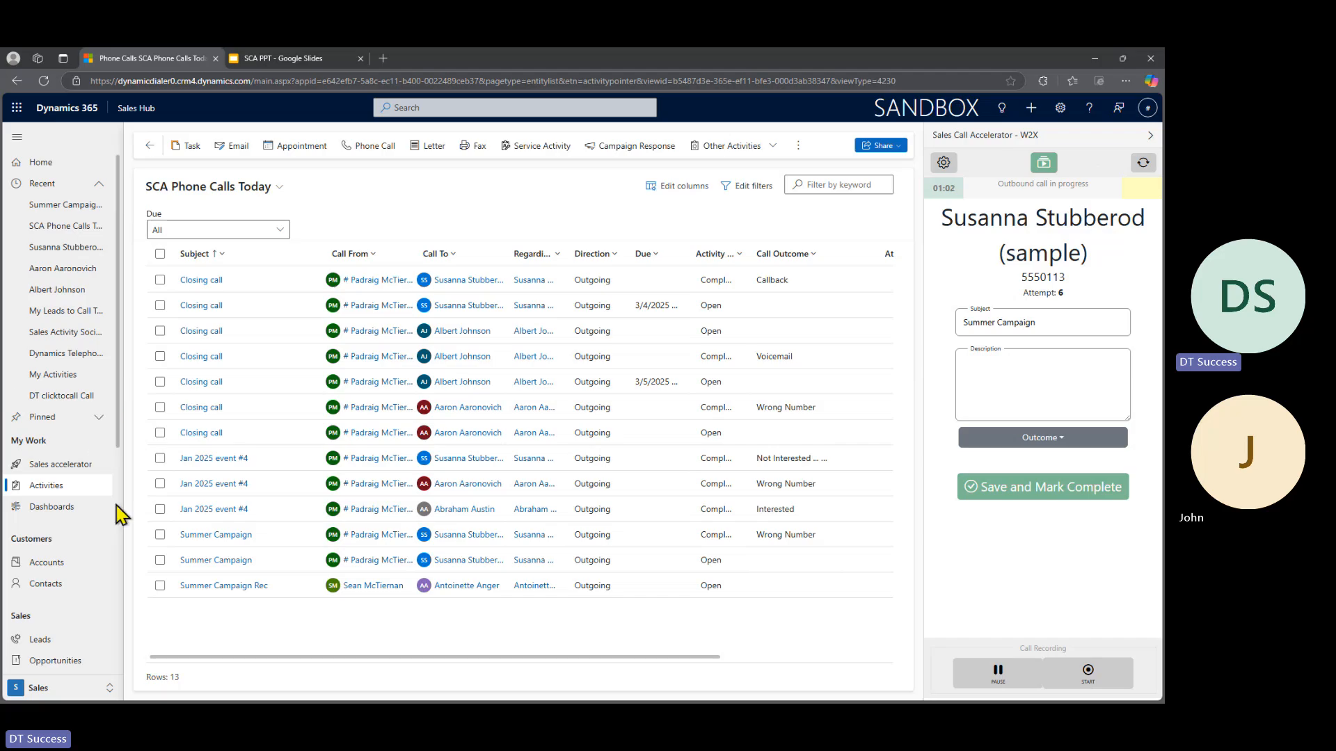
- Load all leads from the My Leads to Call Today (Demo) view into the auto-dialer queue
left_click(39, 640)
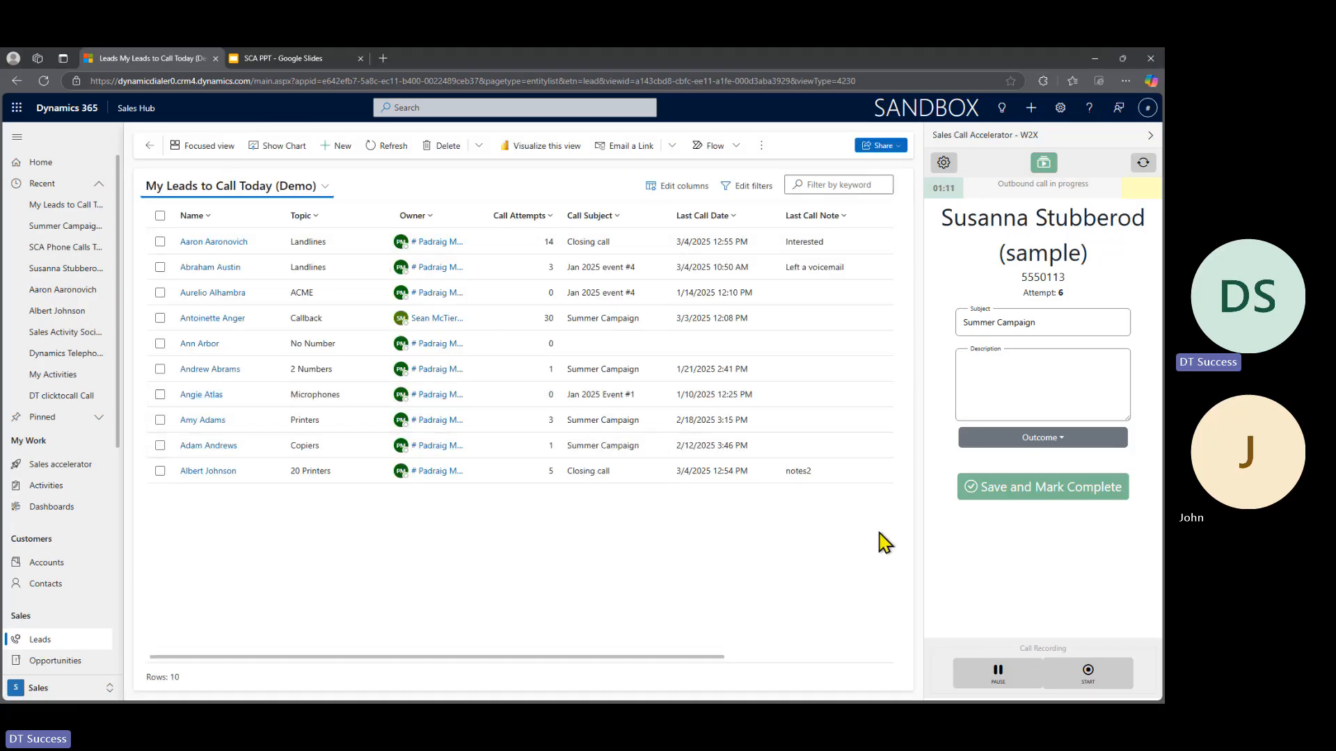
left_click(1044, 162)
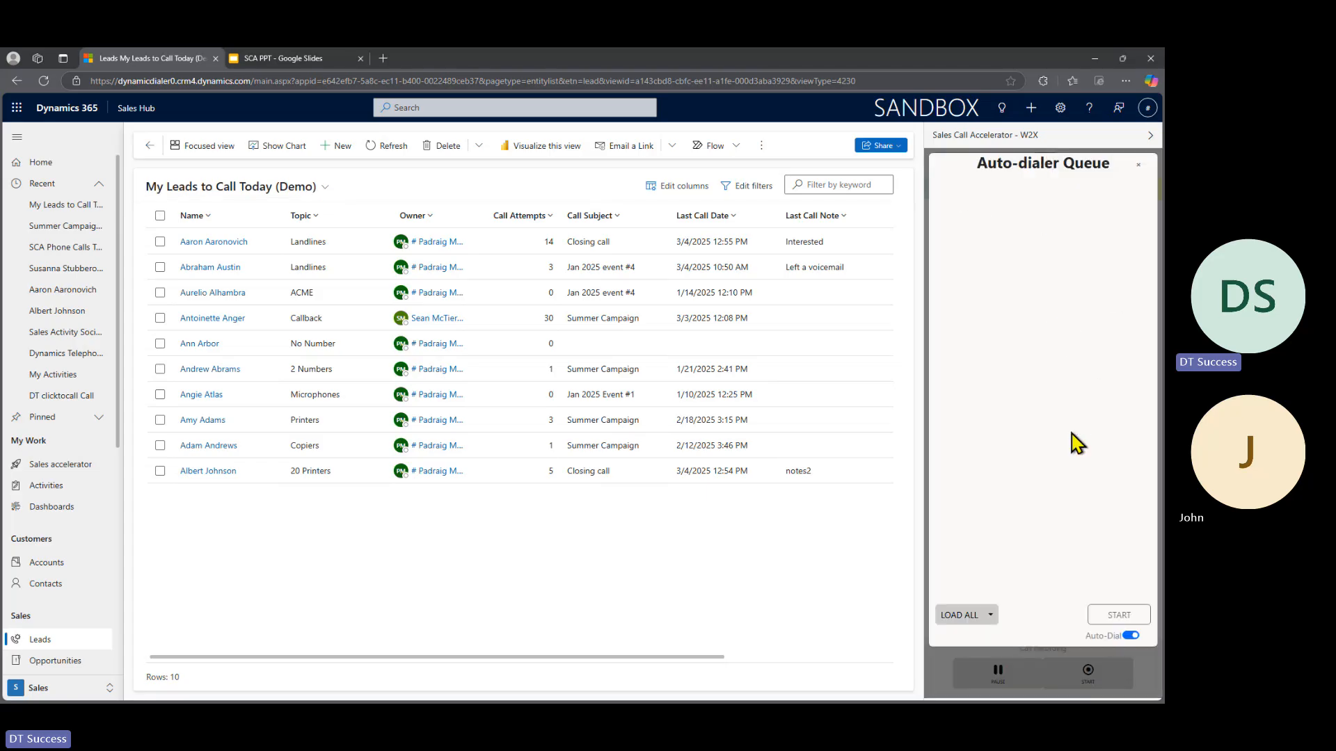
left_click(990, 616)
left_click(971, 617)
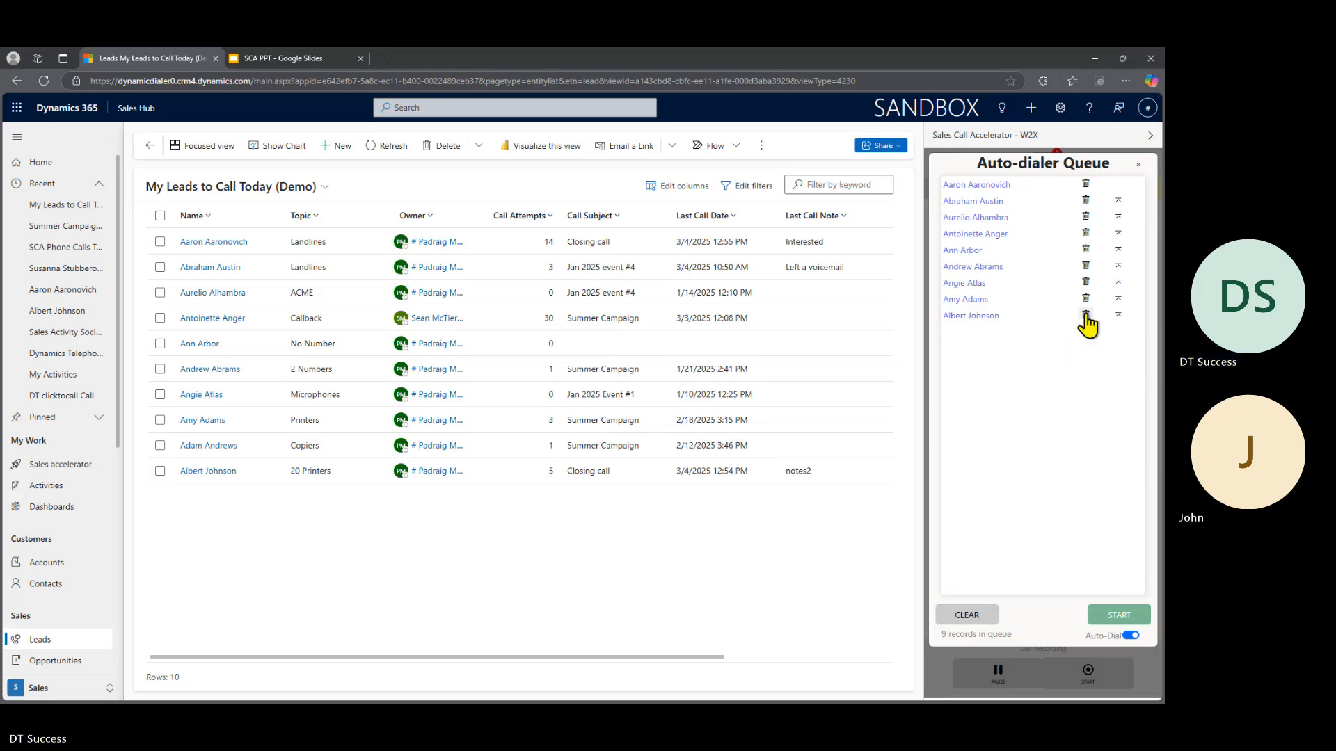
- Remove the ninth lead from the auto-dialer queue and move the third lead to the first place
left_click(1085, 314)
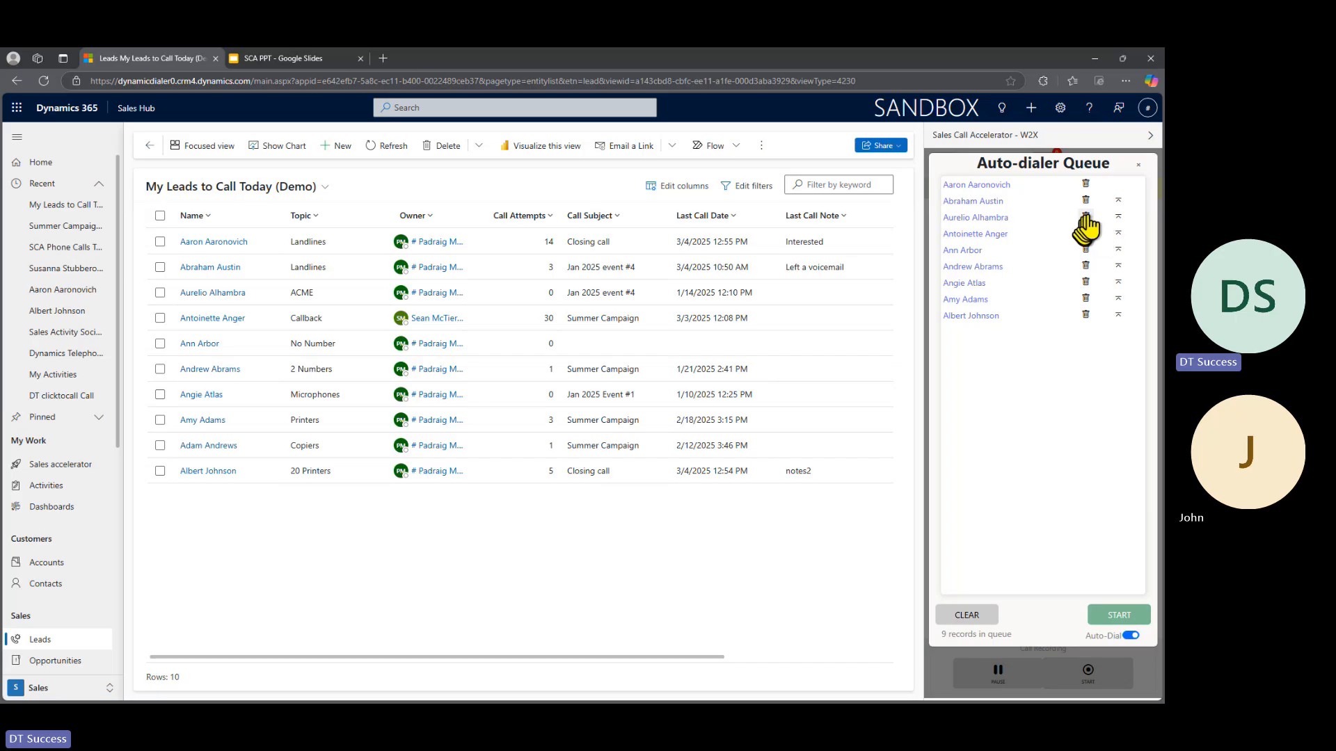
left_click(1118, 217)
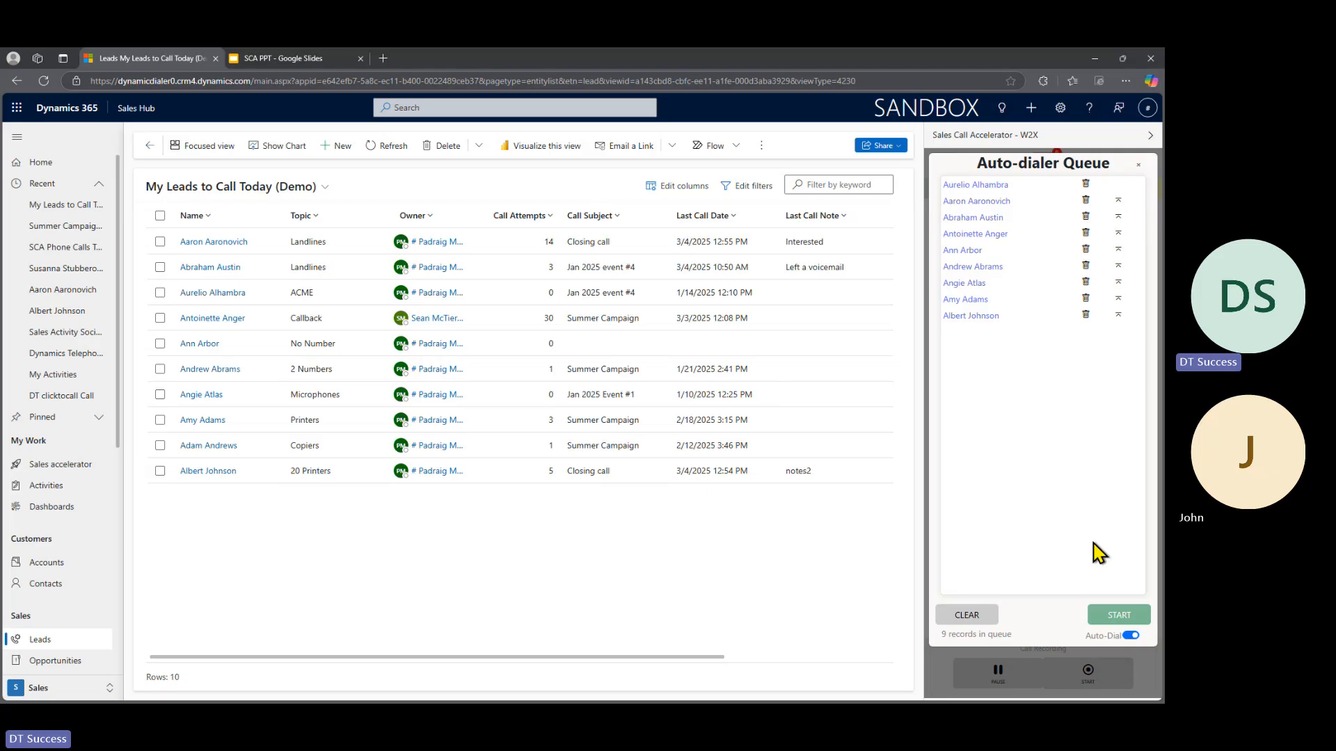
- Start the auto-dialer queue, then end the first lead's call and mark it complete with the outcome Wrong Number
left_click(1113, 622)
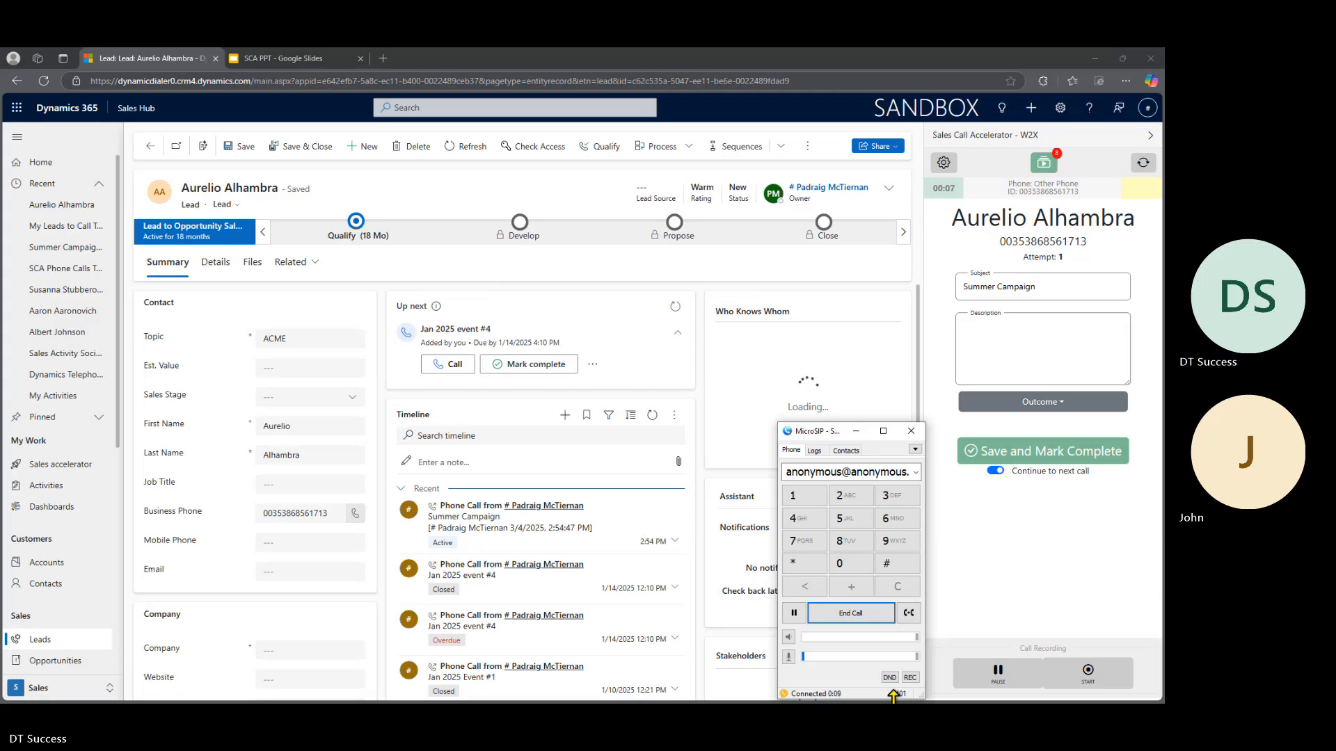
left_click(847, 615)
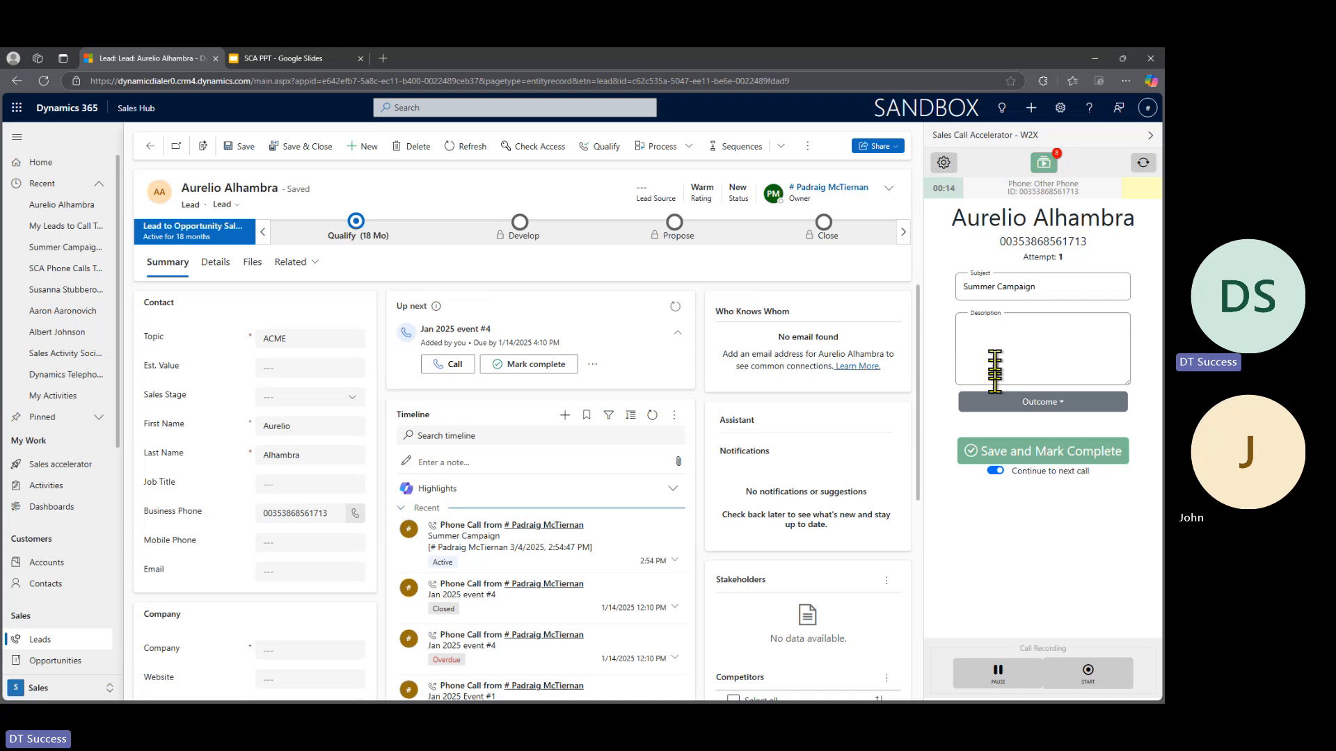
left_click(1044, 405)
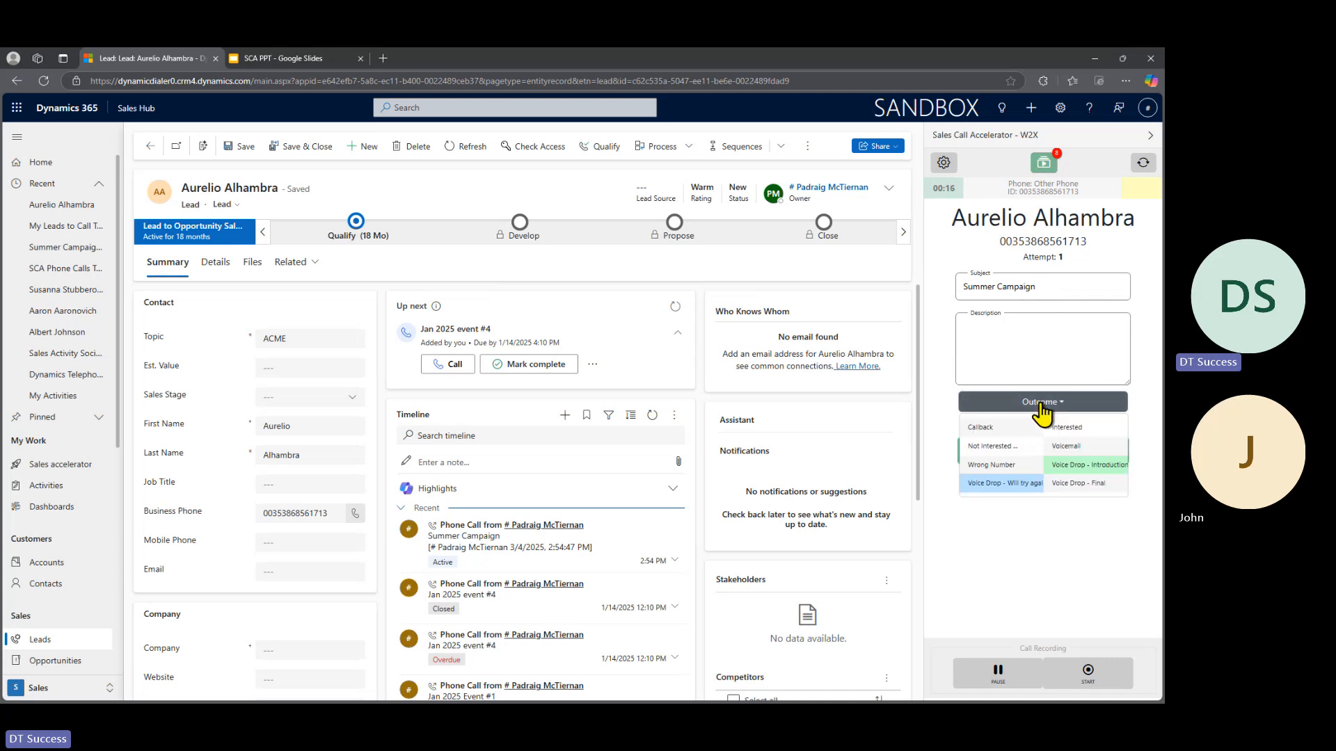
left_click(996, 466)
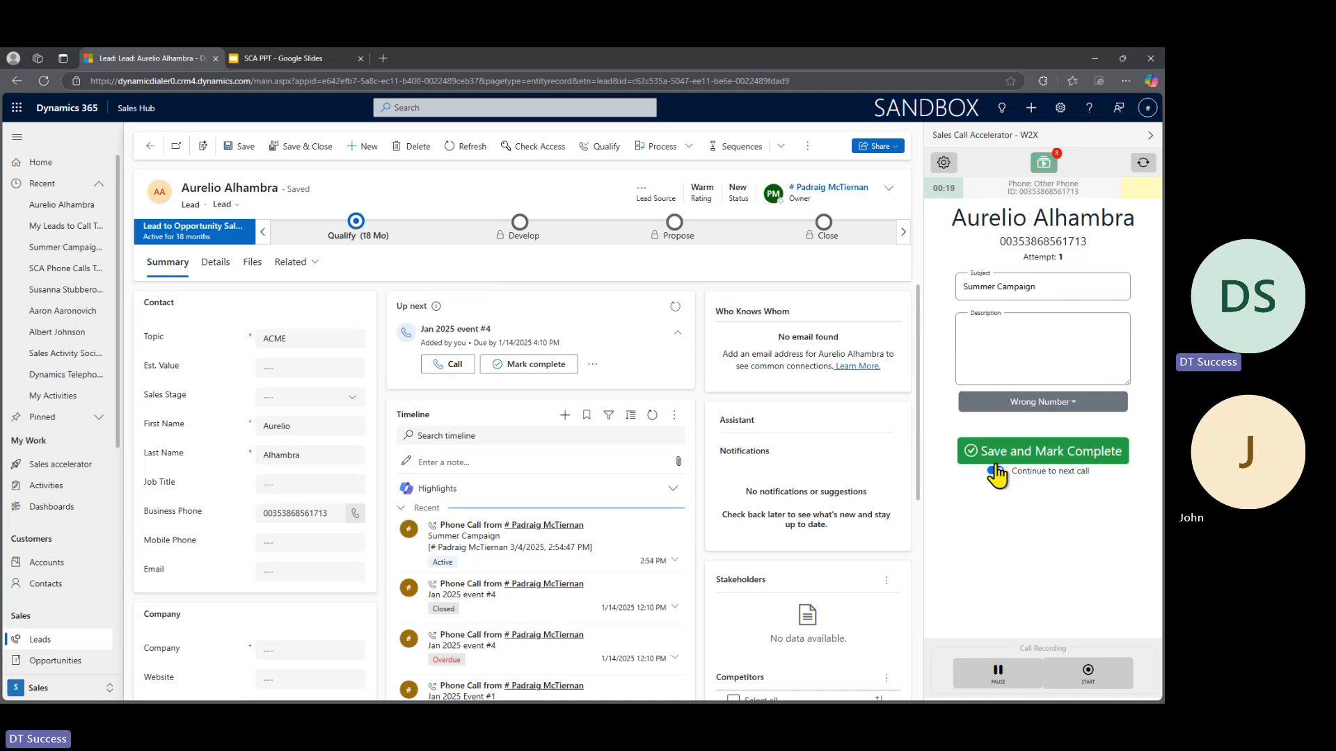
left_click(1068, 454)
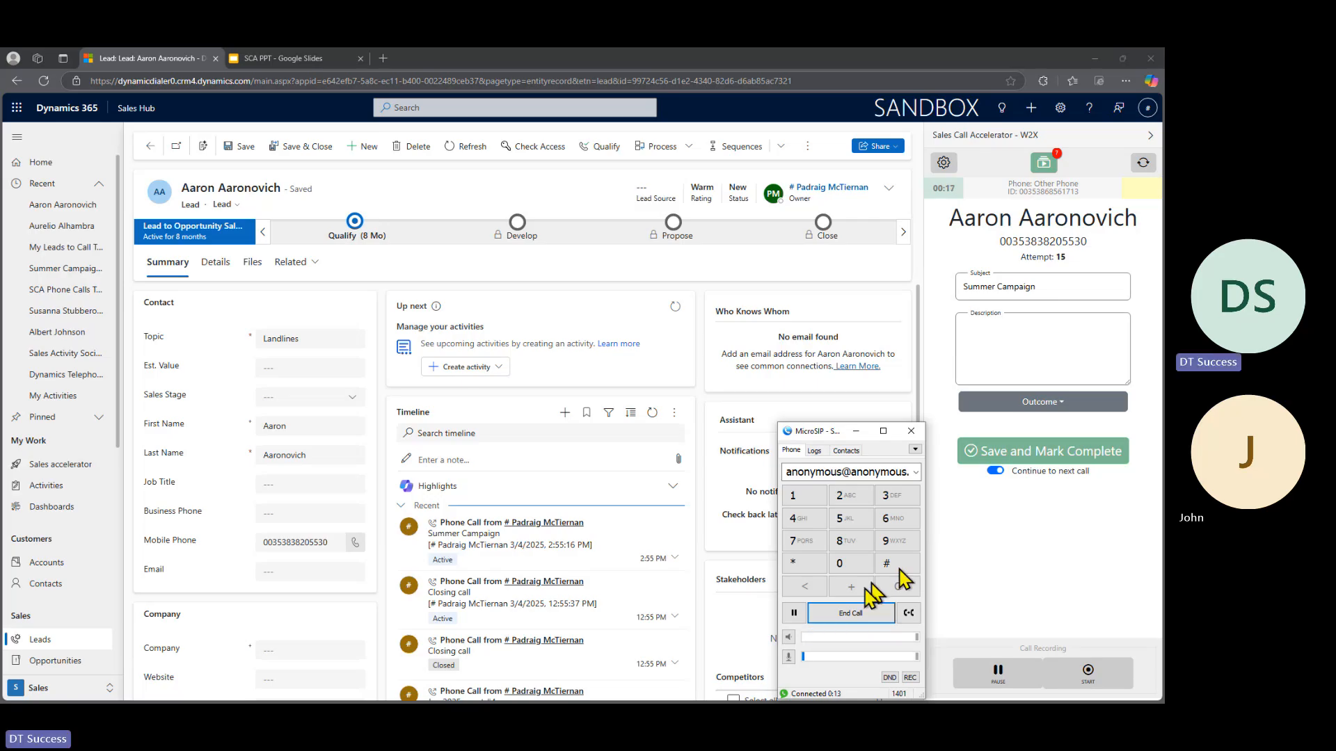
- End the second lead's call and mark it complete with the outcome Voicemail, without continuing to the next call
left_click(851, 619)
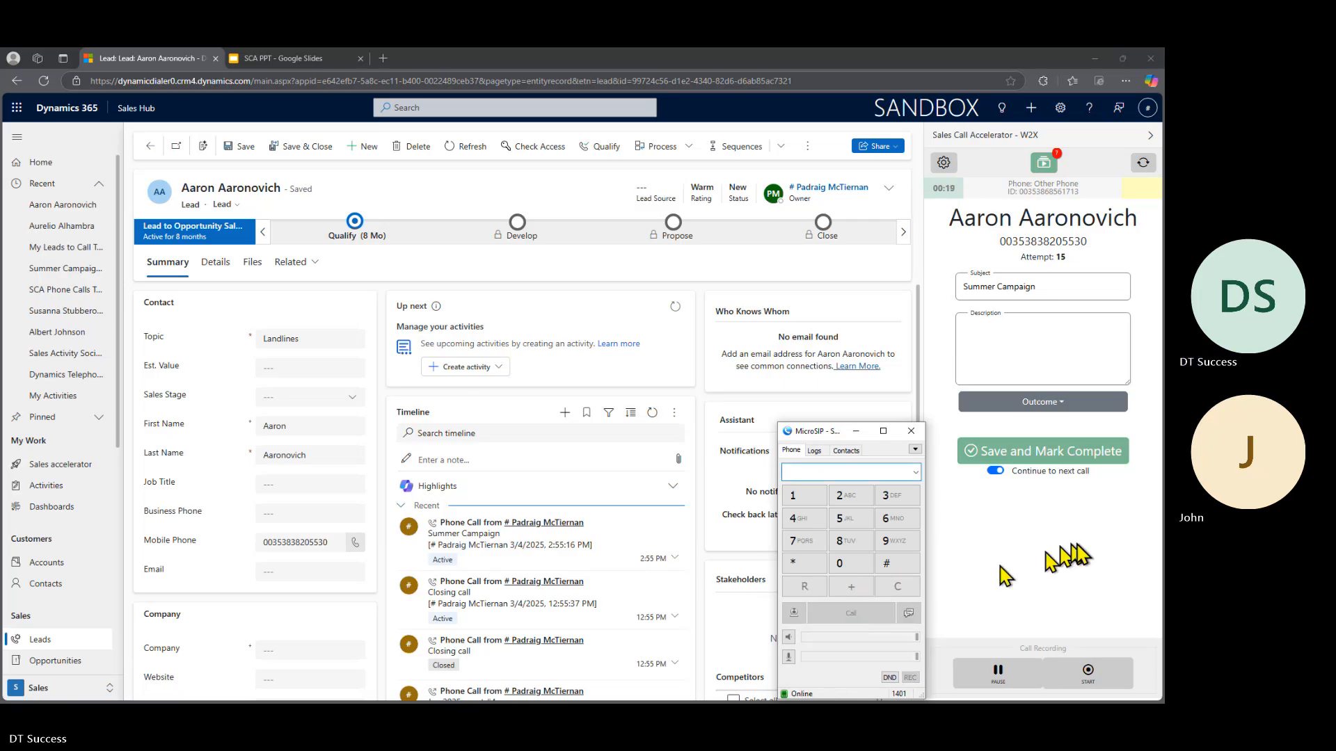
left_click(1020, 454)
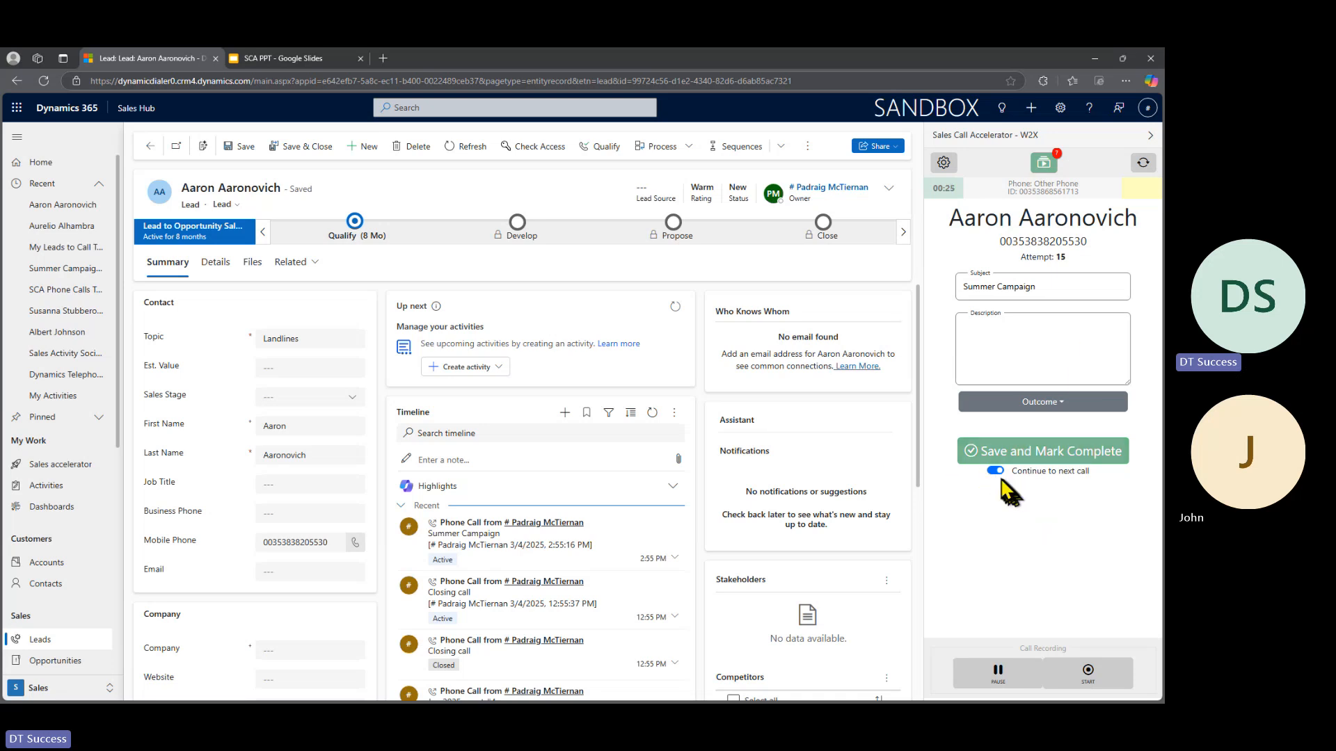
left_click(995, 473)
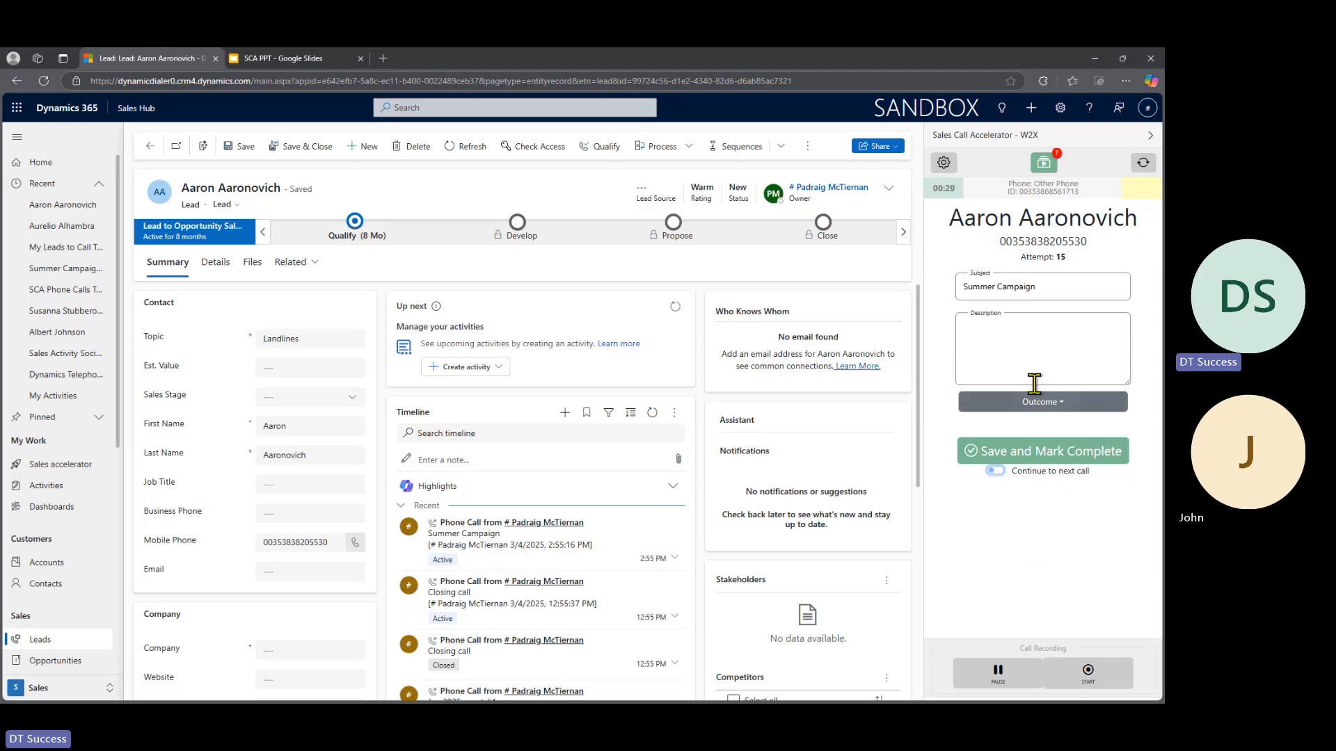
left_click(1050, 405)
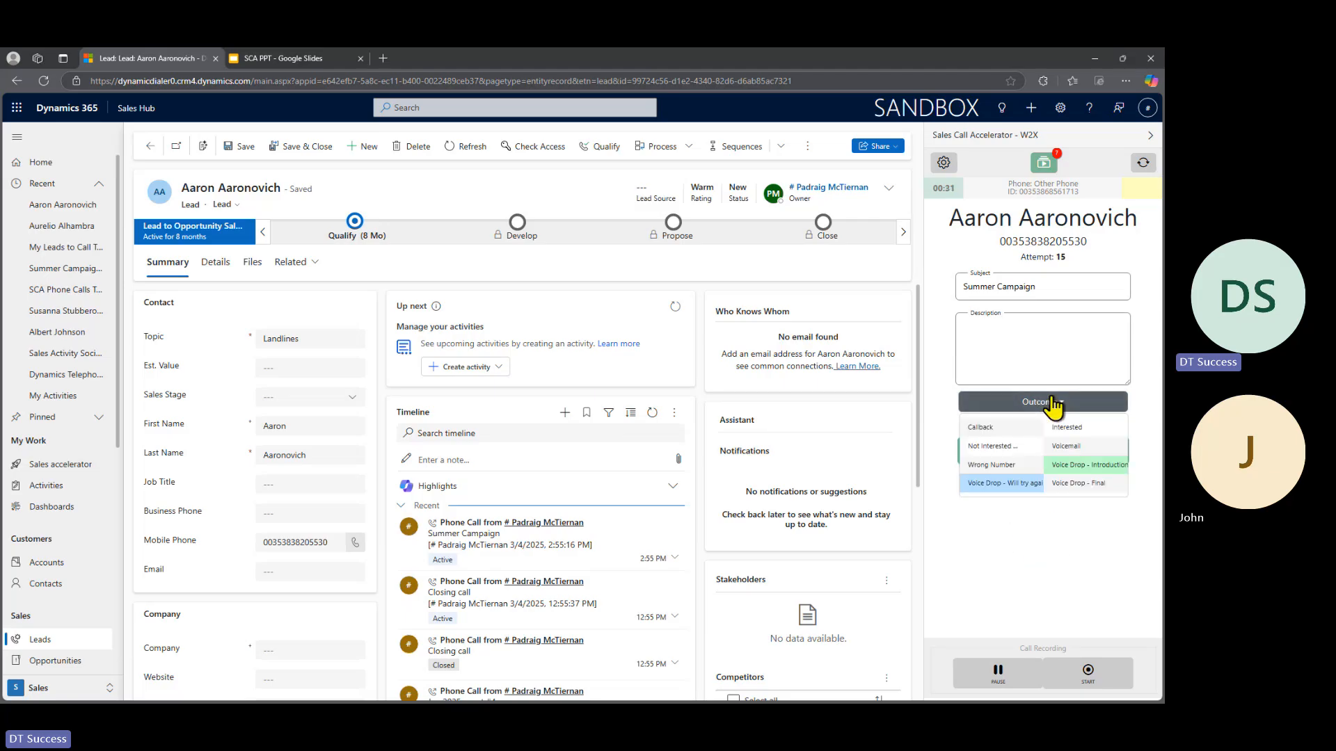
left_click(1071, 447)
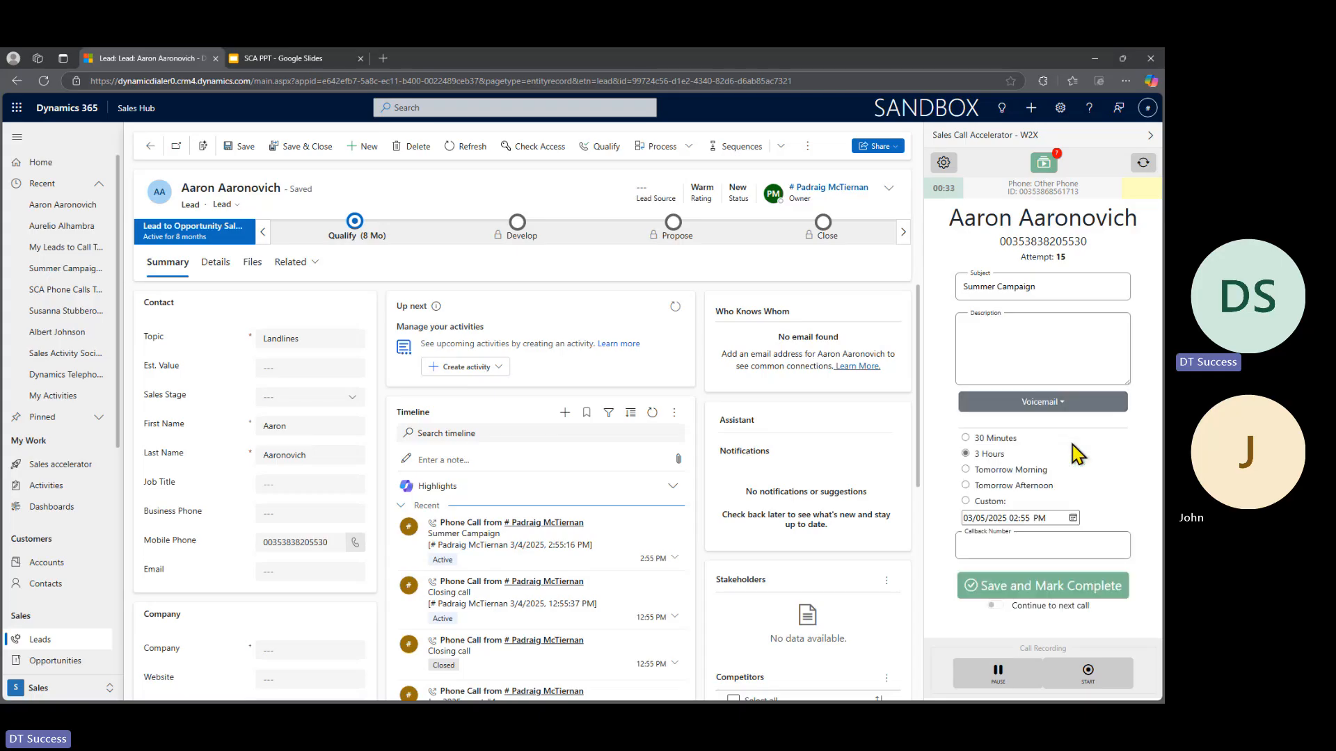
left_click(1038, 589)
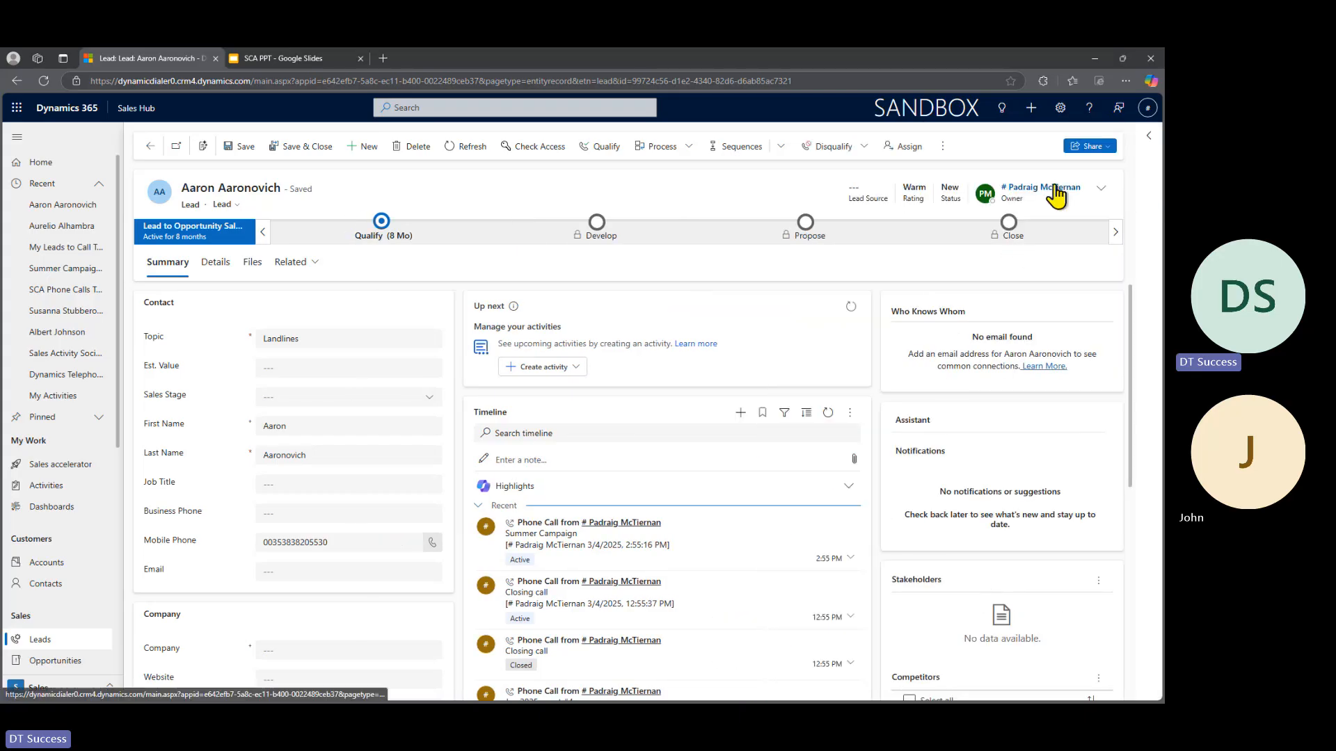
- Reopen the Sales Call Accelerator pane and view the leads remaining in the auto-dialer queue
left_click(1149, 143)
left_click(1044, 166)
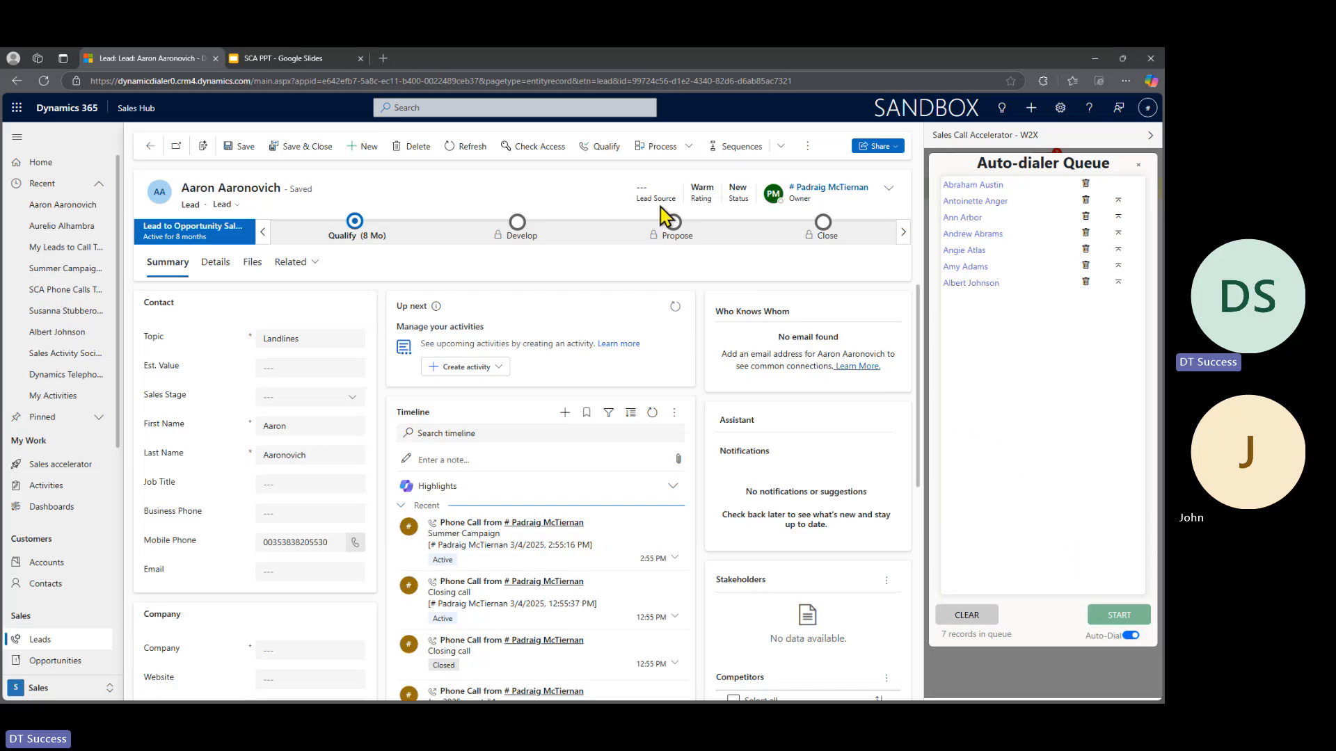
- Switch to the SCA PPT presentation in Google Slides and show the "Telephony data automatically in CRM" slide
left_click(278, 60)
key("Down")
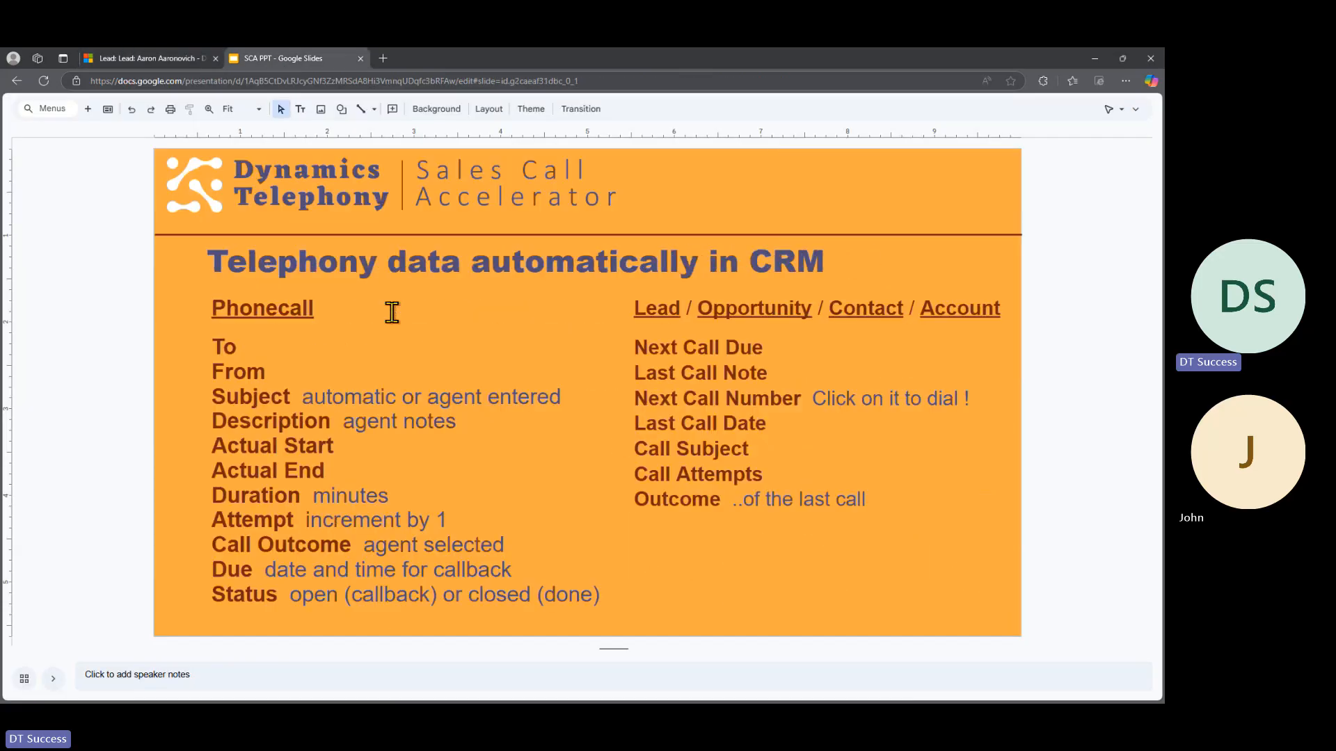